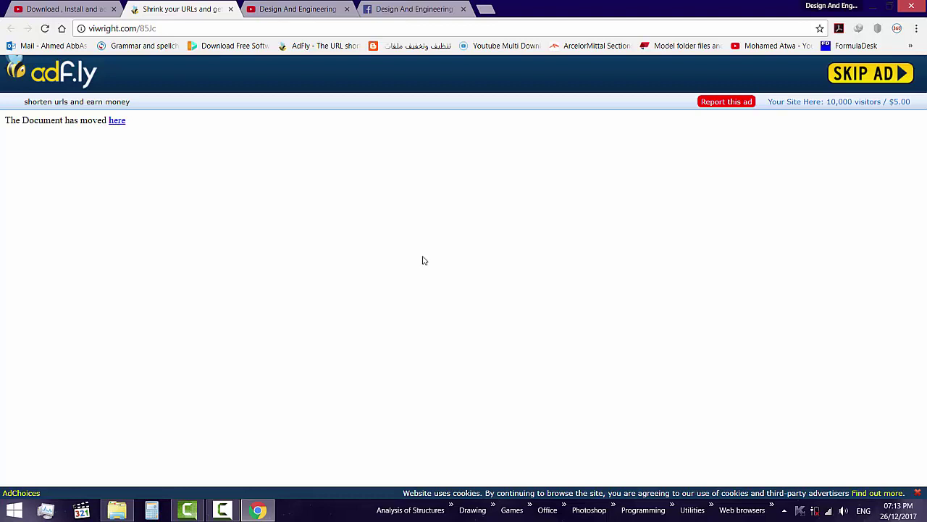
Copy the address of the shortened link viwright.com/85Jc and display the list of installed web browsers
left_click(181, 29)
right_click(181, 29)
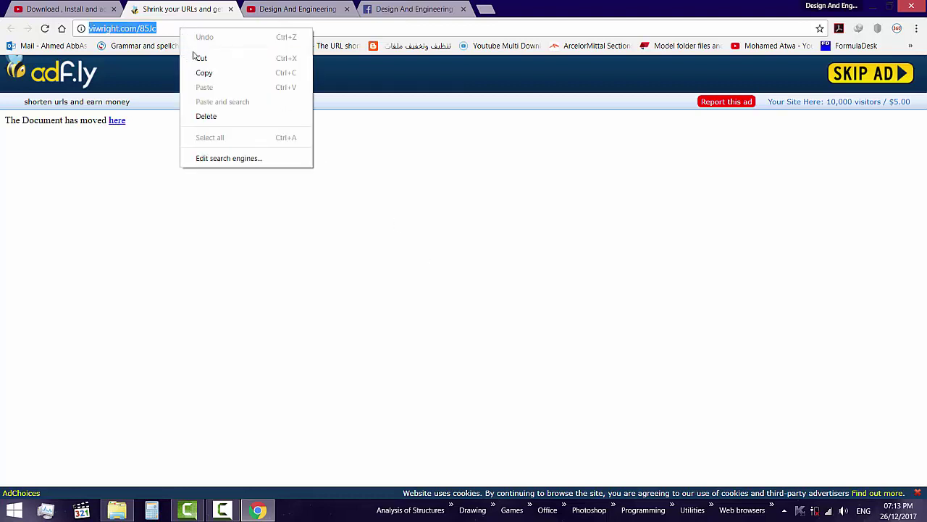
left_click(203, 73)
left_click(771, 509)
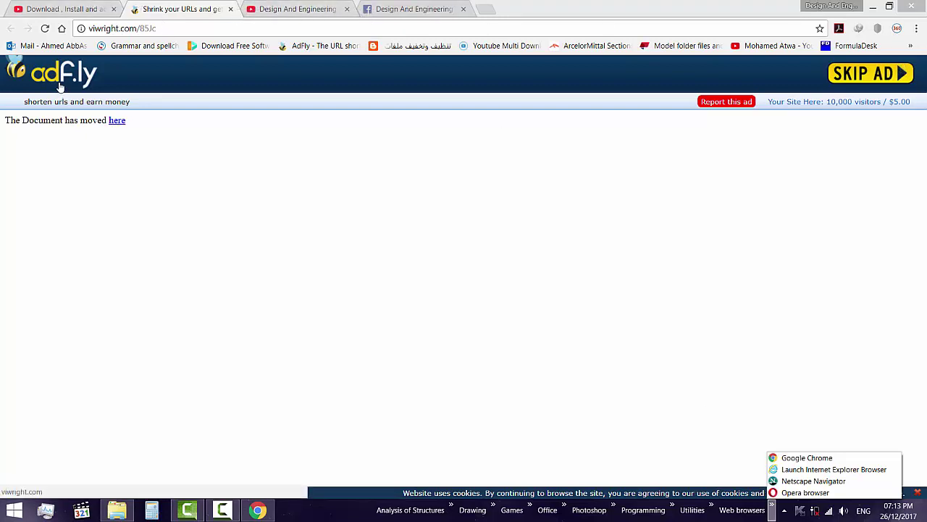
Close the shortened-link page, the Ansys video page and the YouTube channel page, keeping only the Facebook page open
middle_click(144, 8)
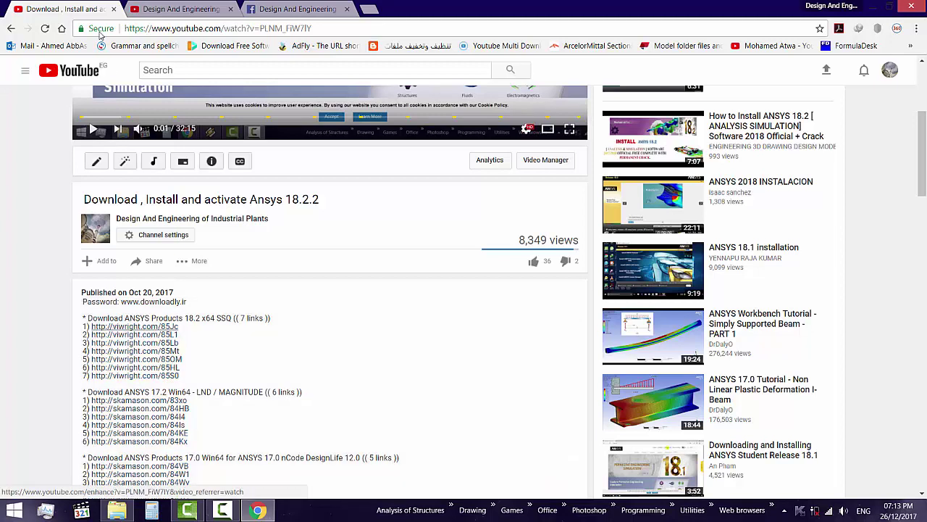
left_click(113, 9)
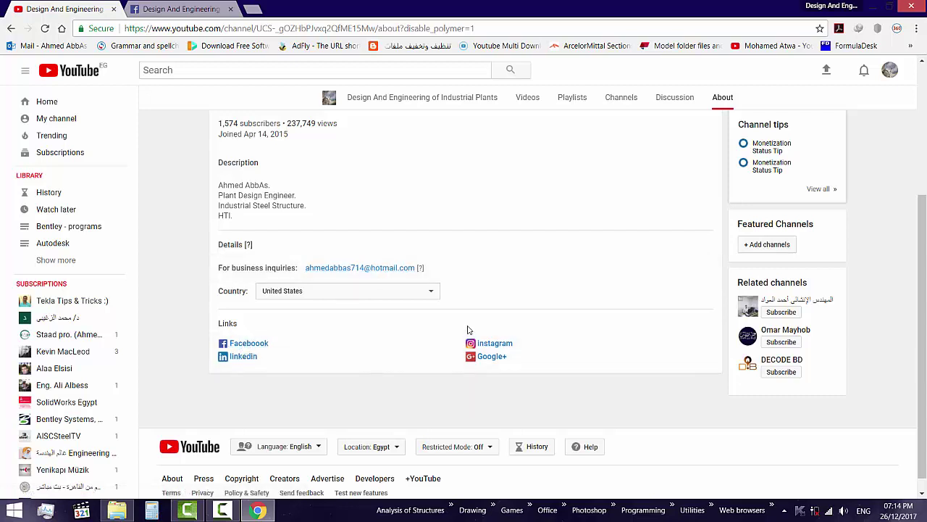
left_click(145, 9)
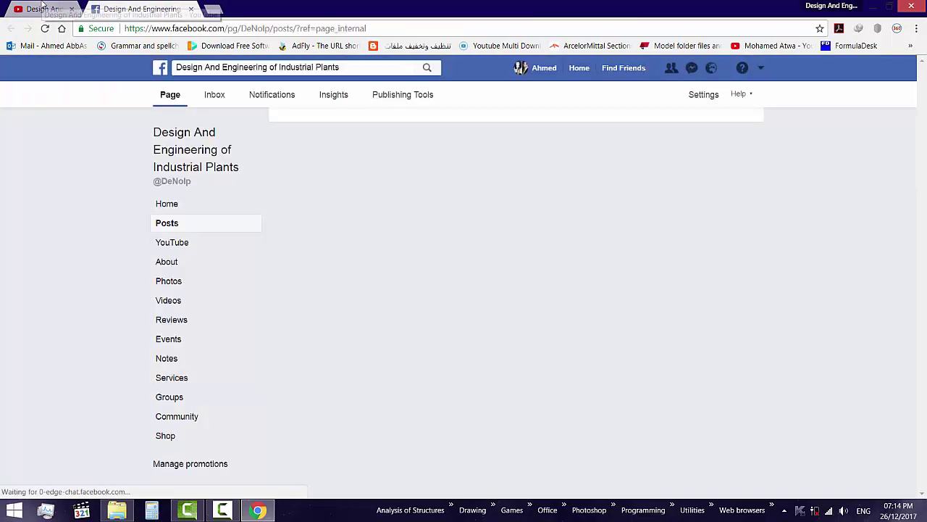
left_click(71, 9)
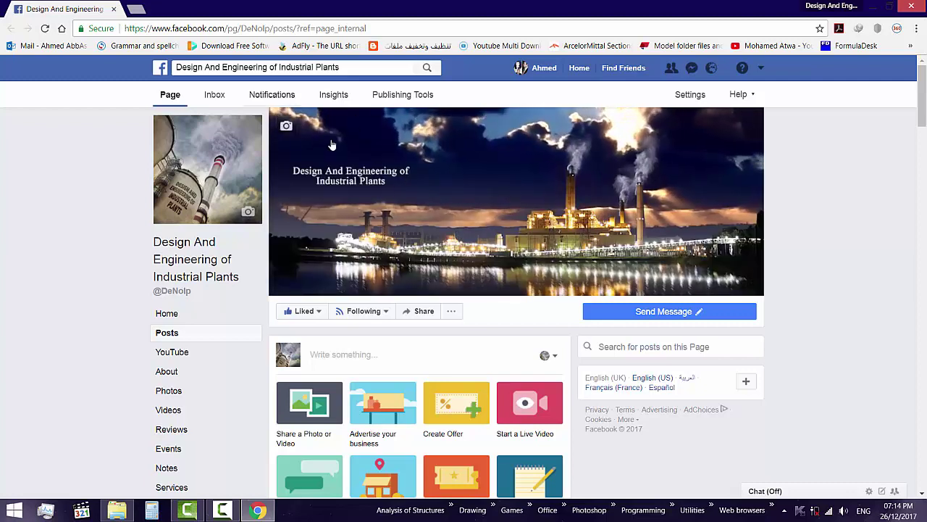
View the options of the Facebook page's Send Message control, dismiss them and close the browser
scroll(332, 145, "down", 1)
left_click(642, 254)
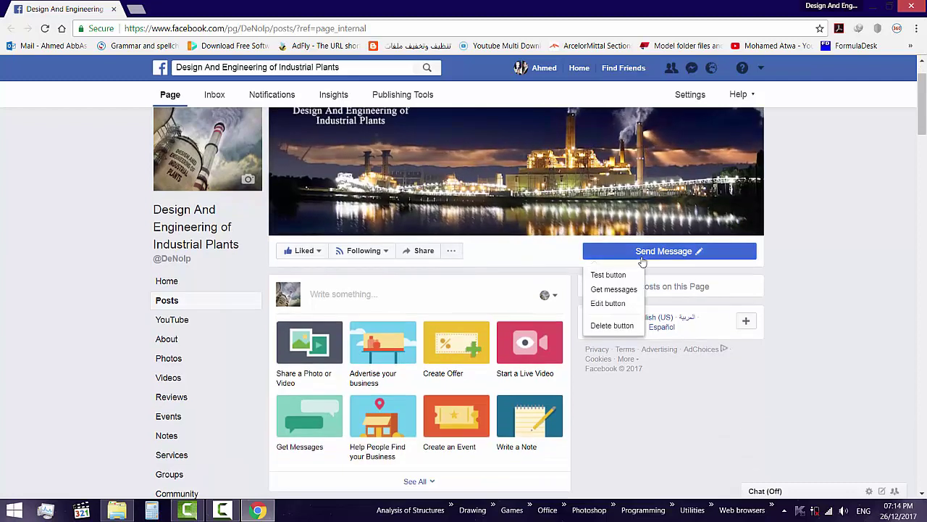
left_click(642, 255)
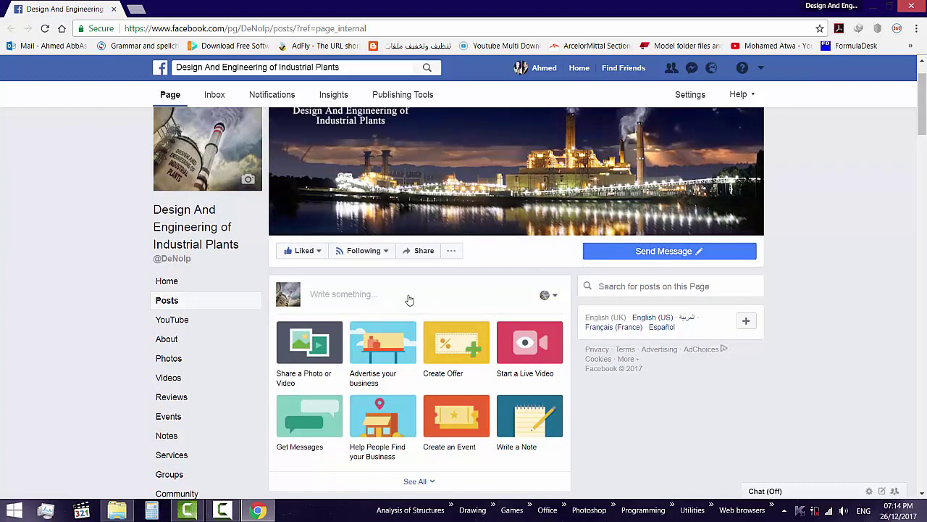
left_click(909, 6)
Examine the six downloaded archives in New folder, focusing on the four DS_CATIA_P3_V5-6R2017_GA_SP0 parts
left_click_drag(716, 212, 310, 89)
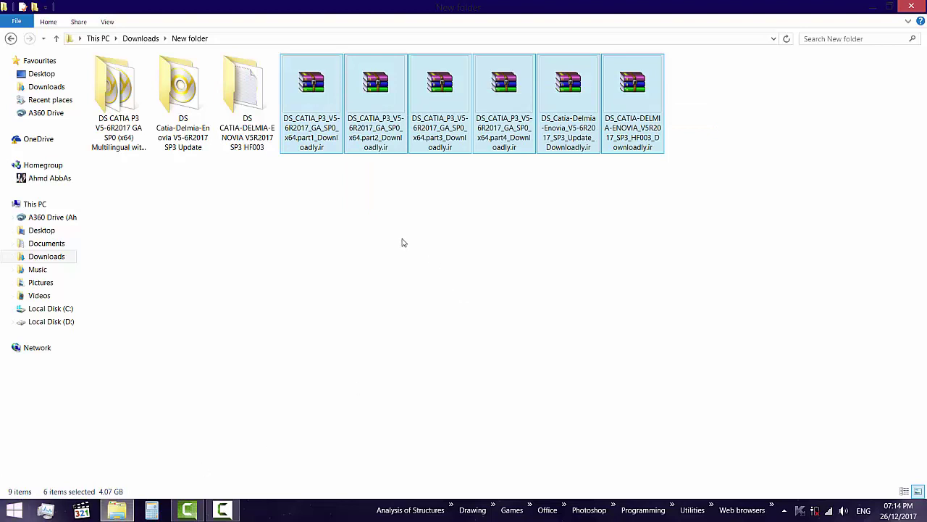
left_click(454, 197)
left_click_drag(531, 185, 307, 97)
left_click(319, 134)
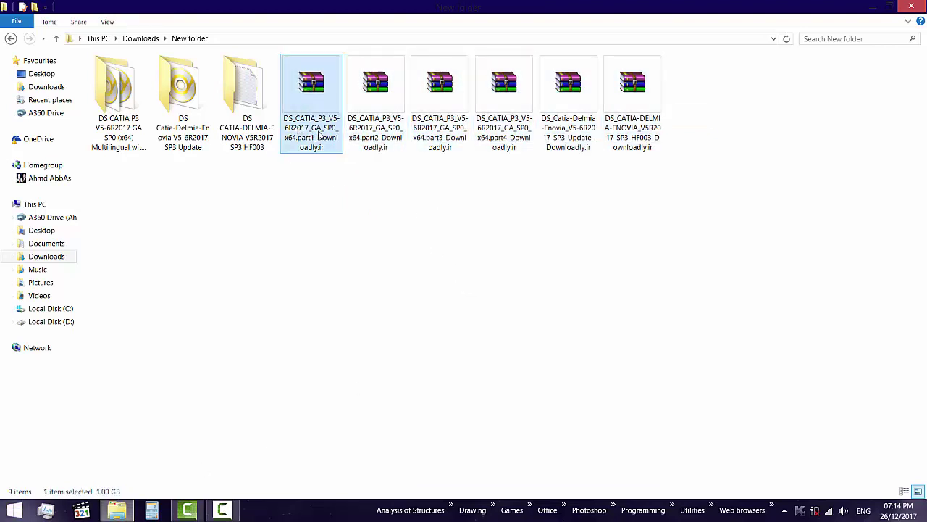
left_click(388, 142)
left_click(462, 142)
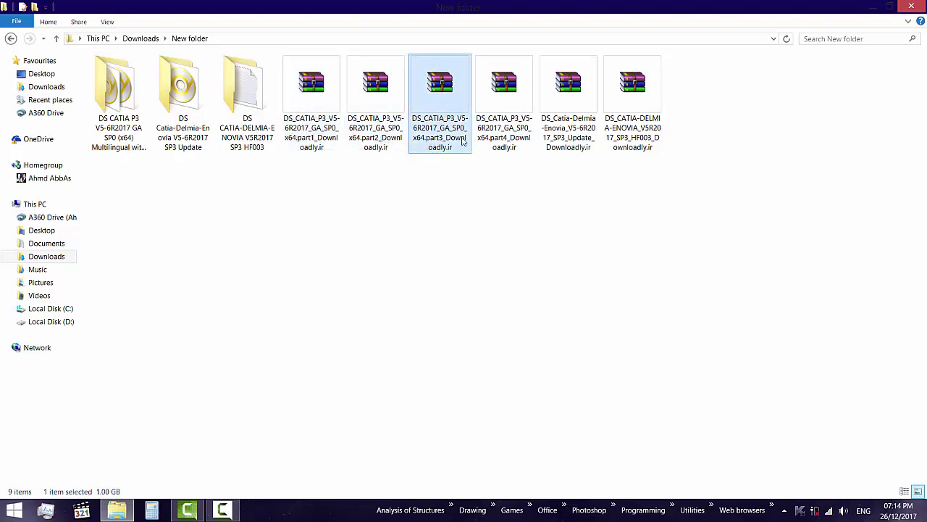
left_click_drag(507, 166, 318, 82)
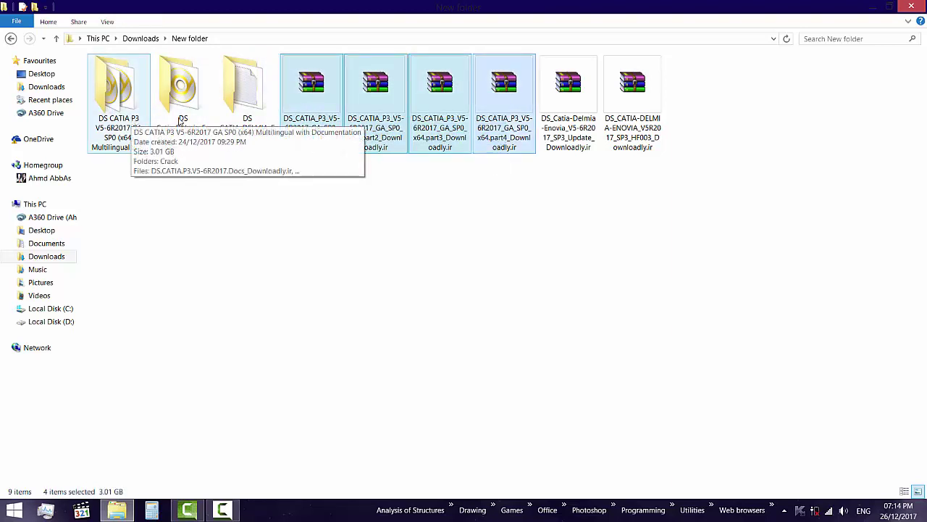
Examine the SP3 Update and SP3 HF003 archives alongside their extracted folders
left_click(568, 101)
left_click(632, 102)
left_click(266, 118)
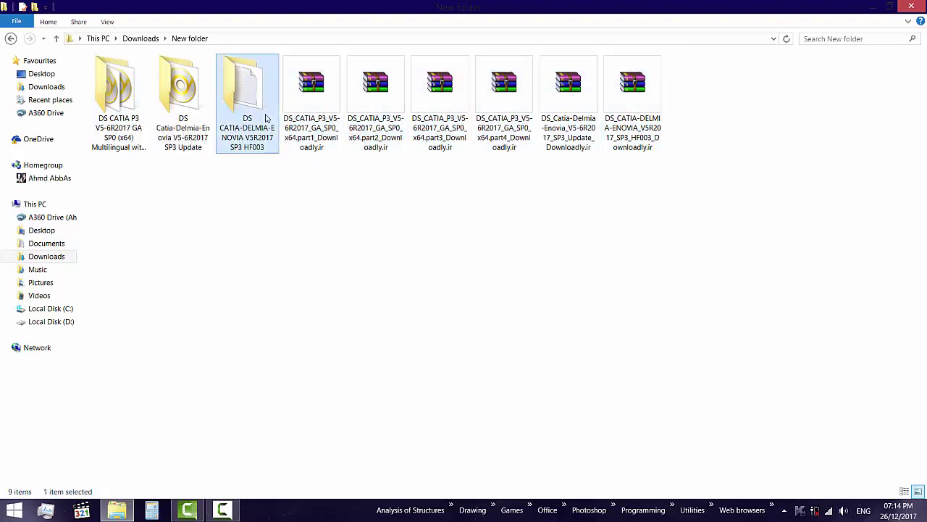
left_click(210, 116)
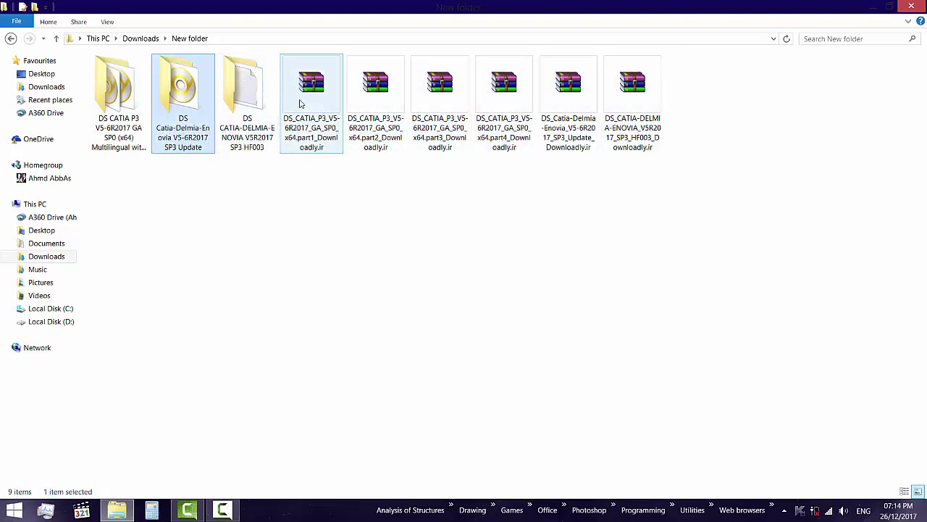
left_click_drag(632, 174, 311, 83)
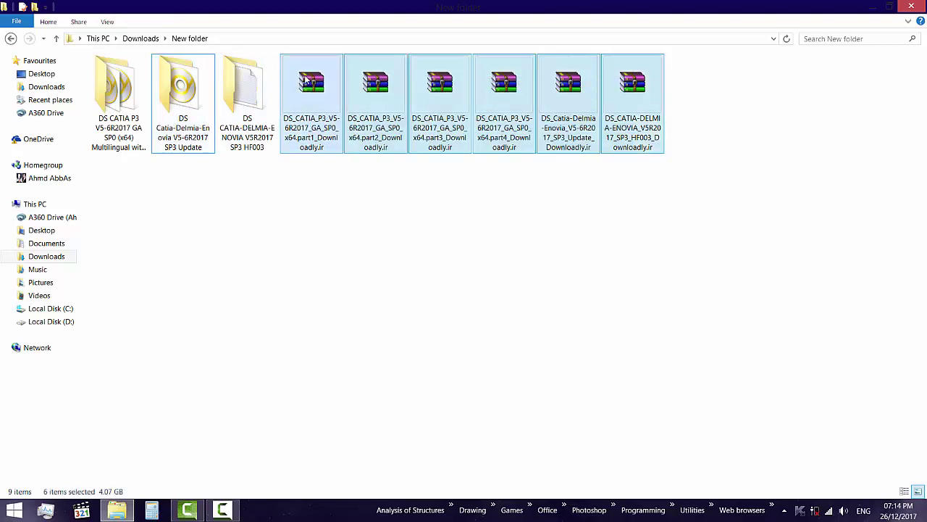
Try to extract the part1 archive of DS_CATIA_P3_V5-6R2017_GA_SP0 into the current folder using WinRAR
left_click(310, 84)
right_click(310, 84)
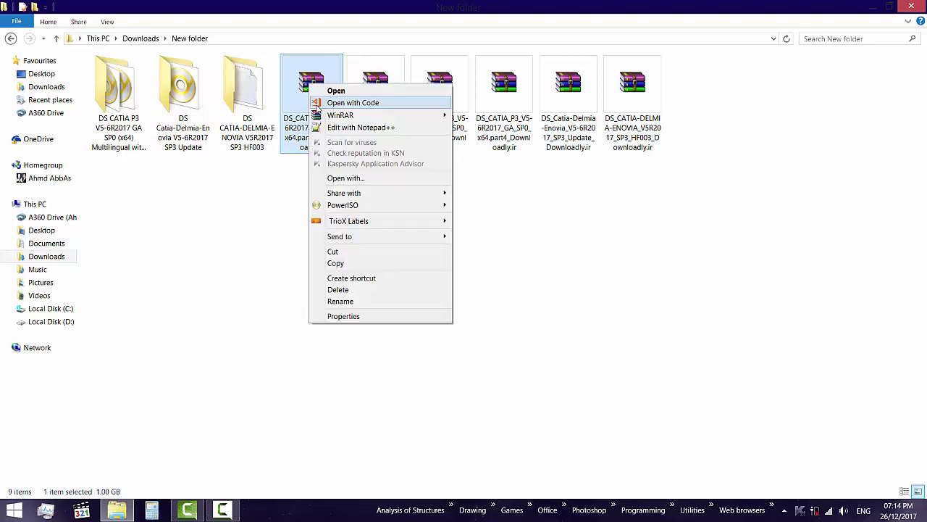
mouse_move(347, 112)
left_click(484, 141)
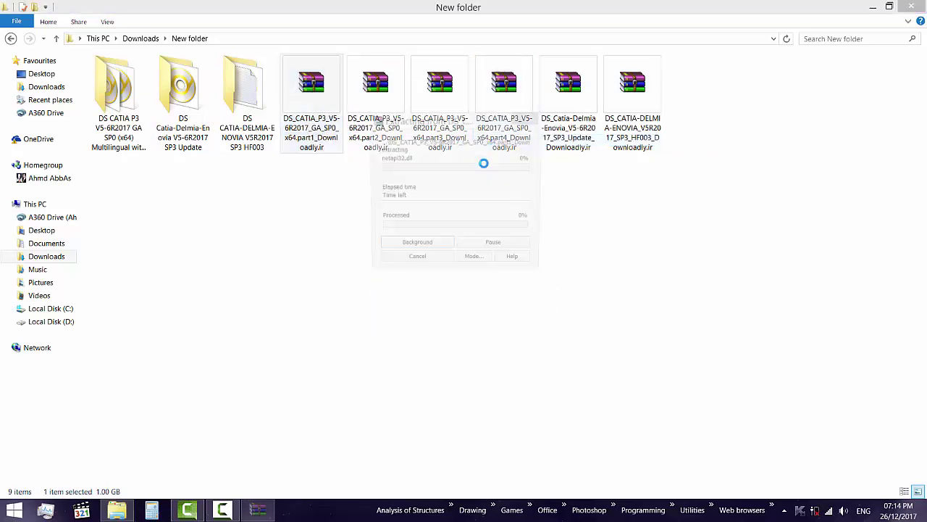
left_click(491, 328)
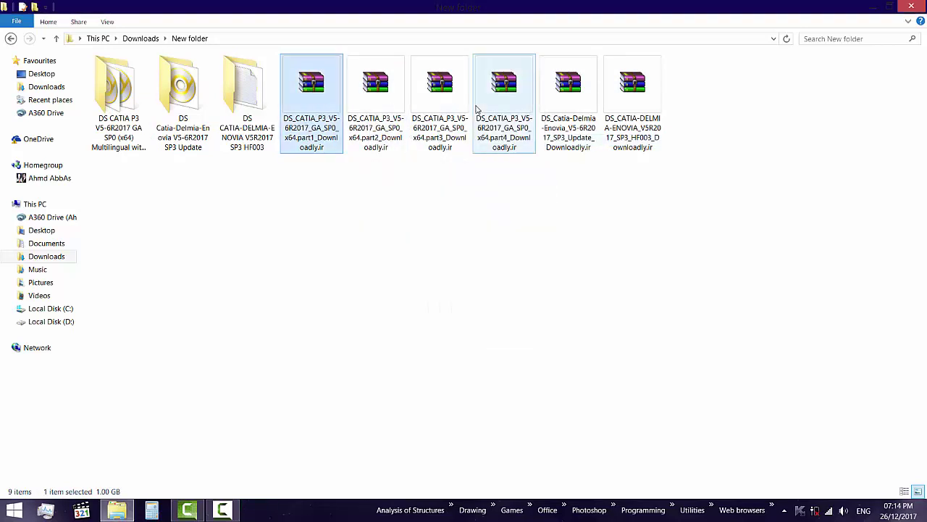
Try to extract the part2 archive of DS_CATIA_P3_V5-6R2017_GA_SP0 into the current folder using WinRAR
left_click(376, 87)
right_click(378, 90)
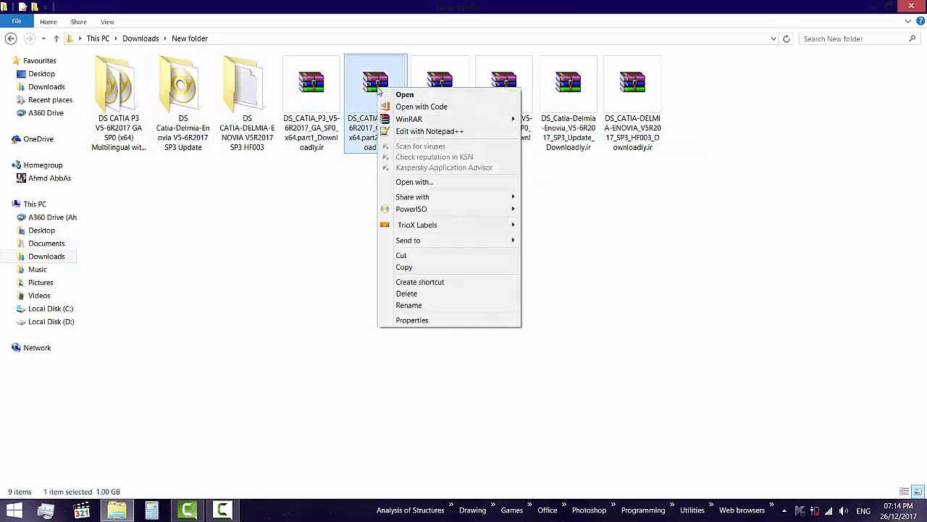
mouse_move(407, 116)
left_click(559, 143)
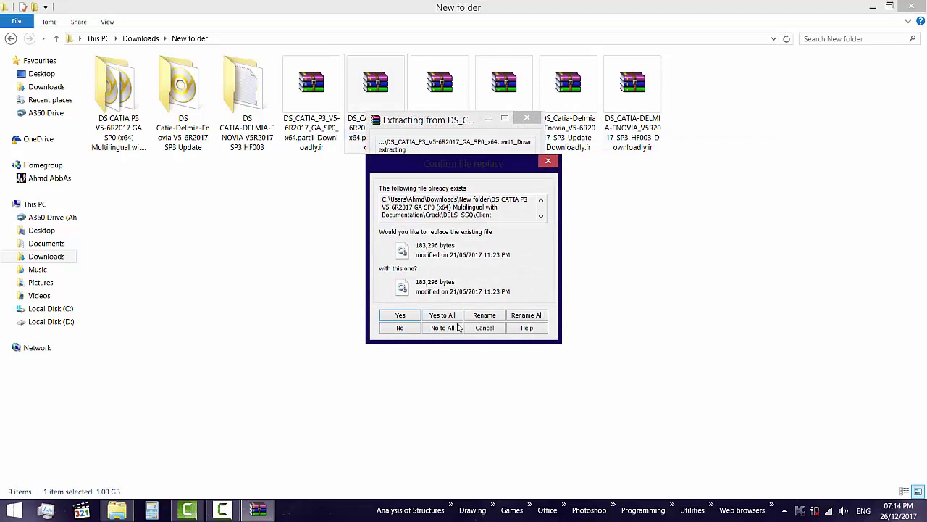
left_click(483, 328)
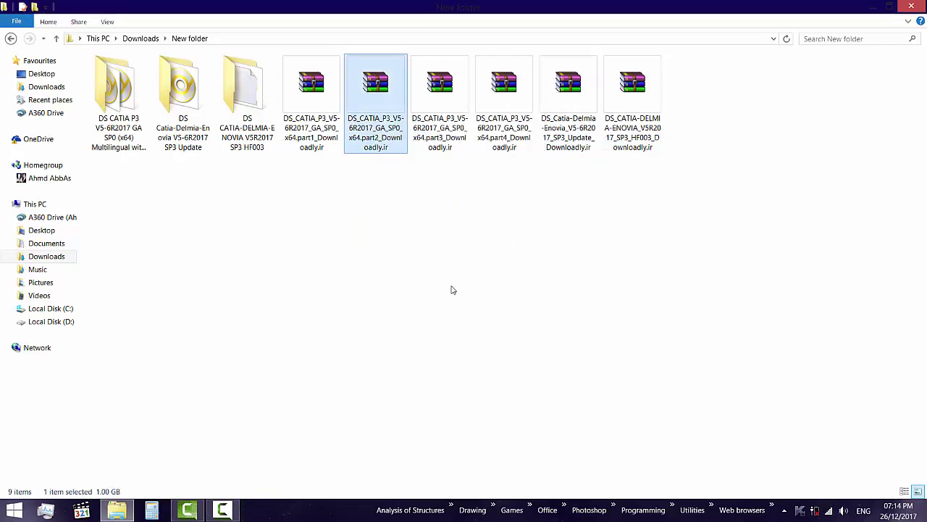
Review the four CATIA P3 part archives together and the separate SP3 Update archive
left_click(327, 109)
left_click_drag(482, 176, 319, 93)
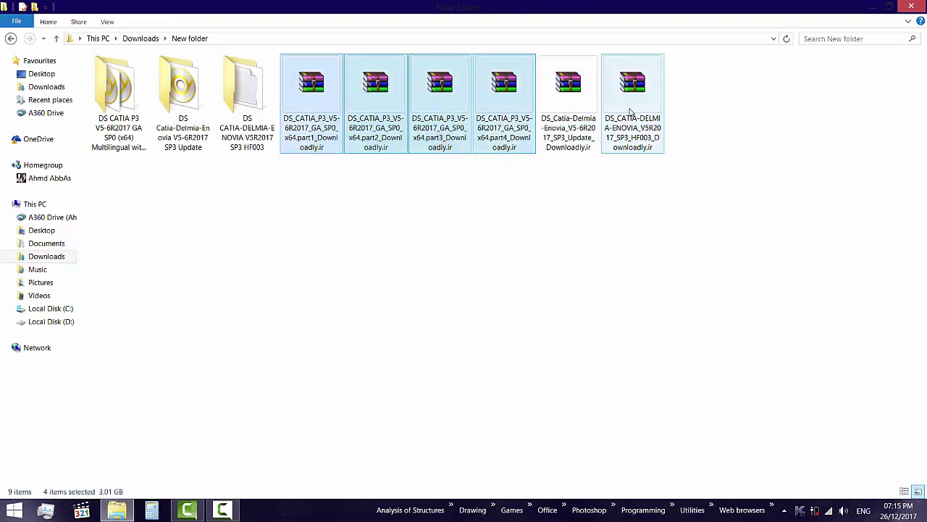
left_click(579, 107)
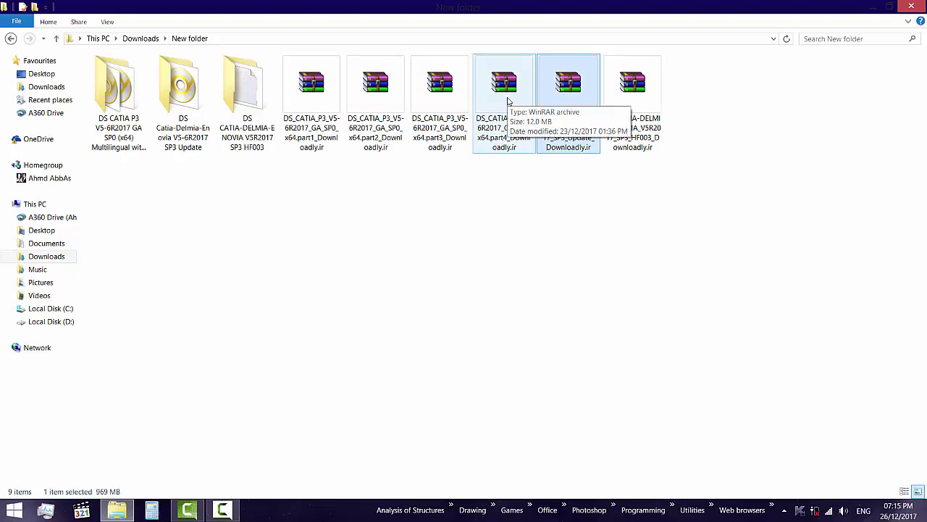
Exit the Kaspersky antivirus running in the background and turn on flight mode to disconnect the computer from the network
right_click(806, 510)
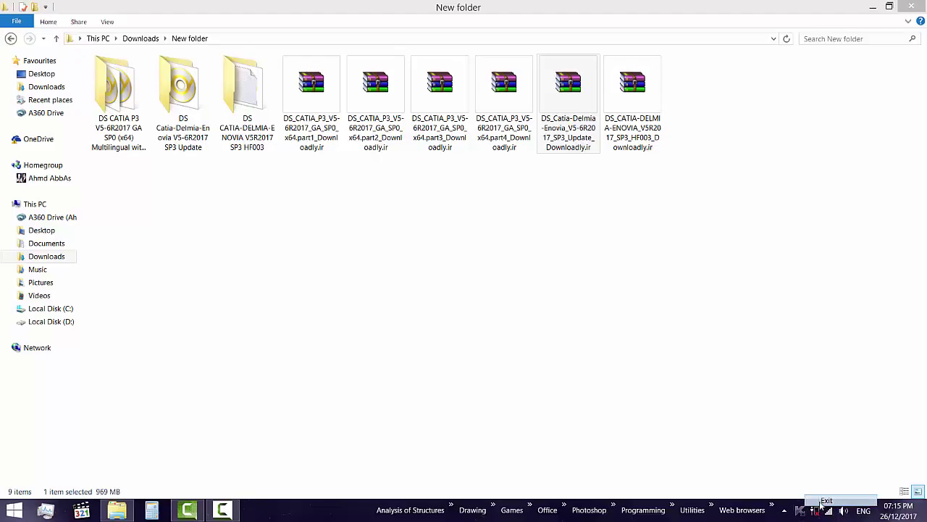
left_click(824, 501)
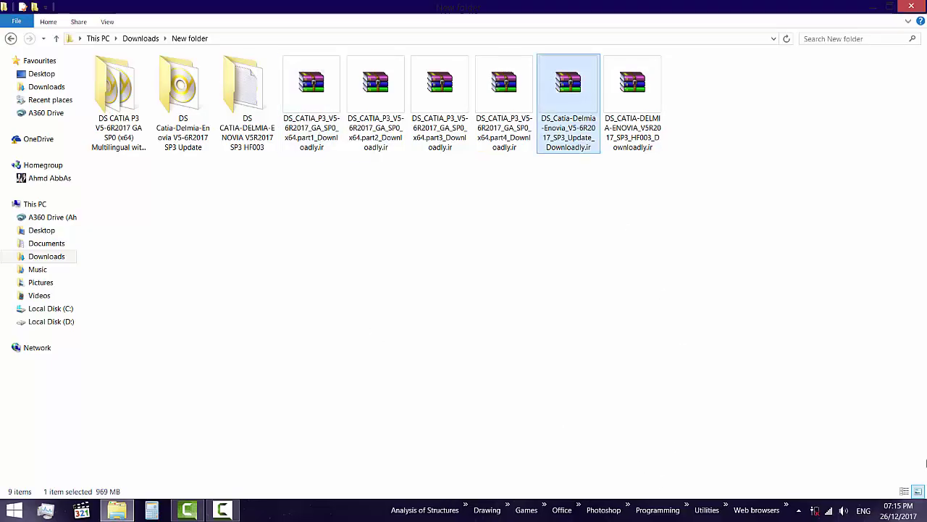
left_click(829, 510)
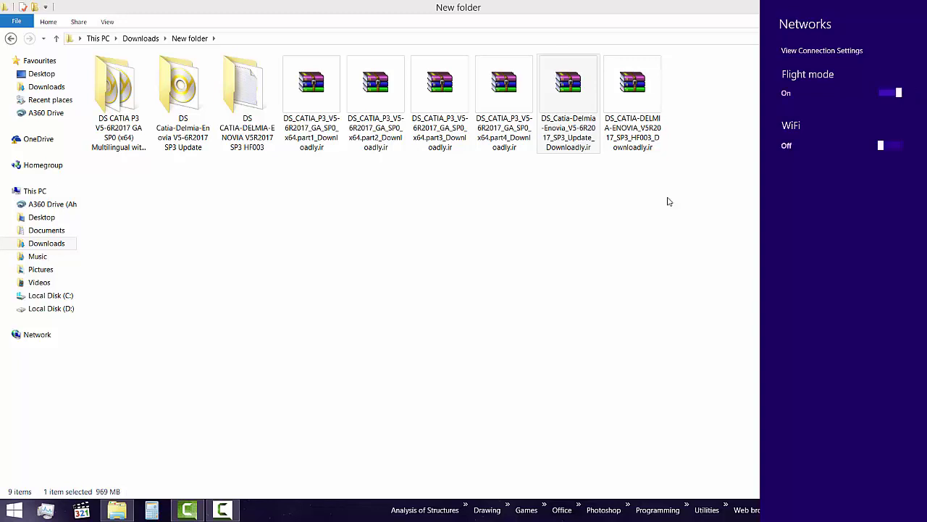
left_click(667, 201)
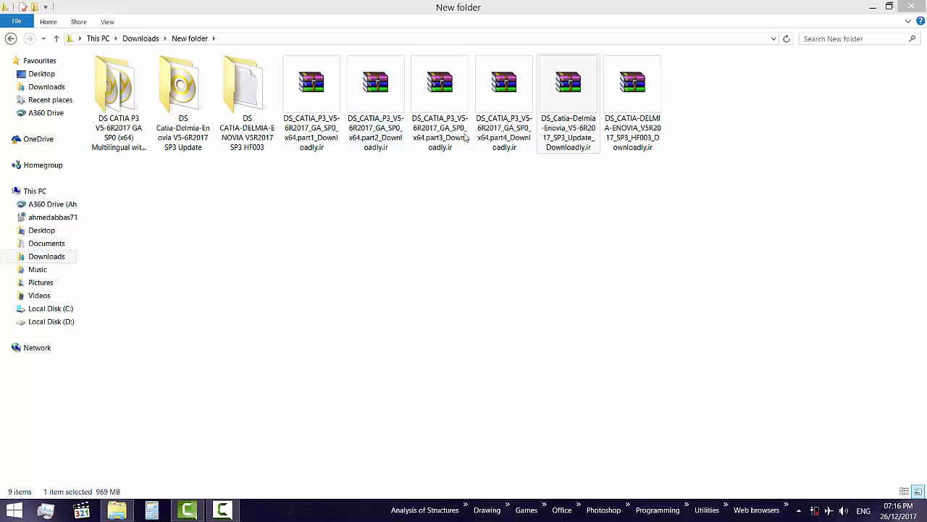
Go over the CATIA part, SP3 Update and SP3 HF003 archives individually in New folder
left_click(426, 98)
left_click(325, 98)
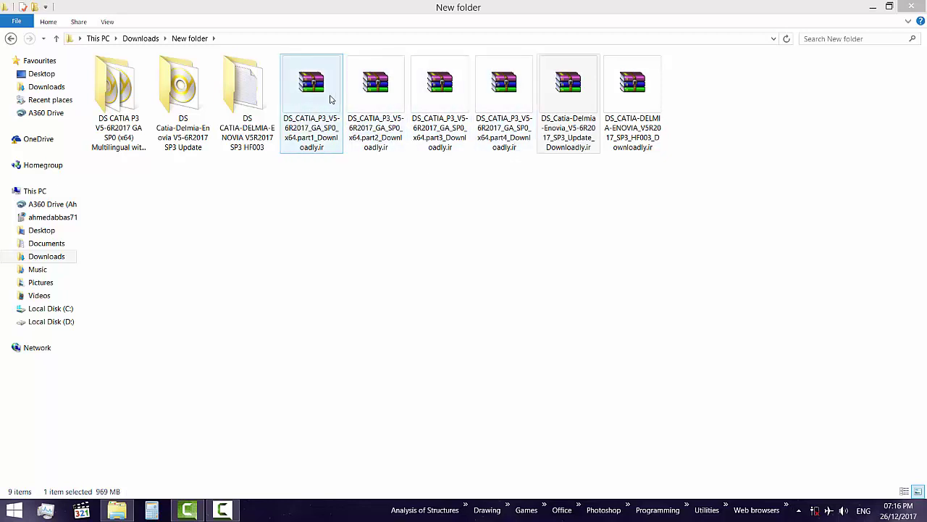
left_click(360, 91)
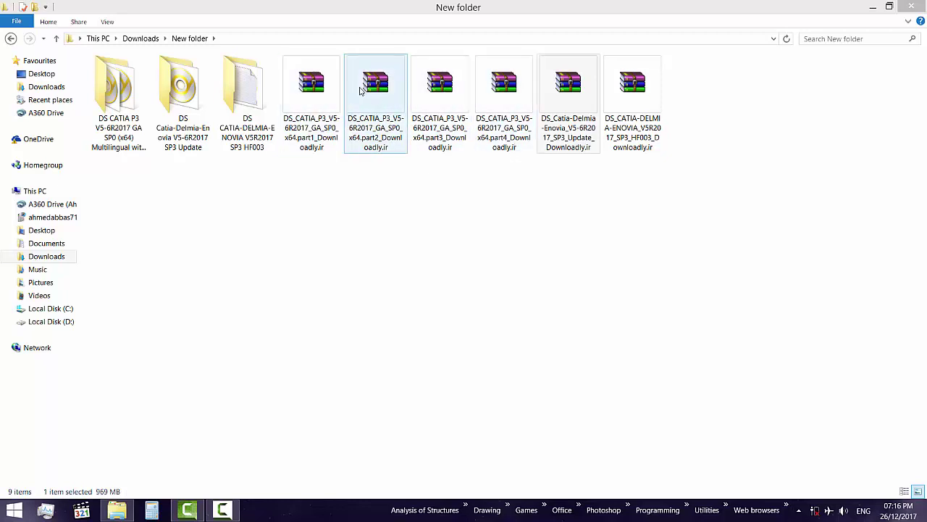
left_click(452, 87)
left_click(623, 90)
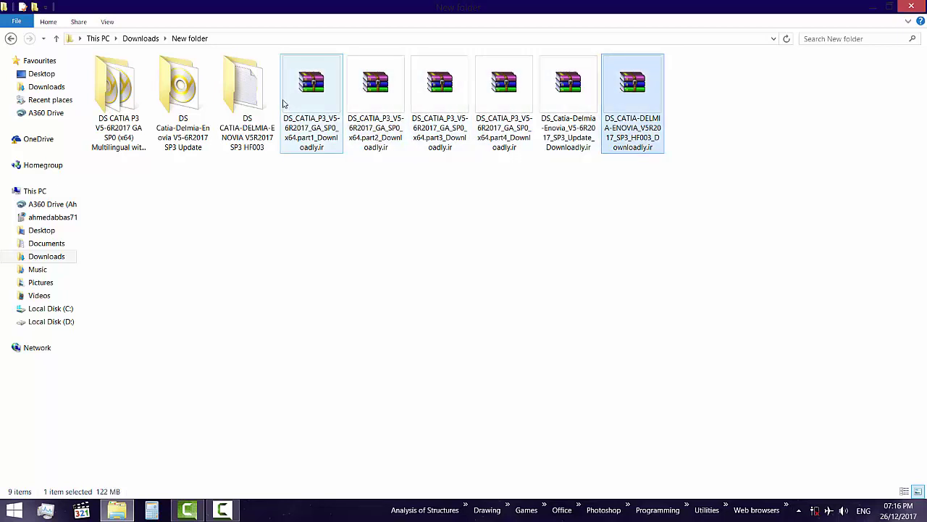
left_click(284, 101)
left_click(483, 112)
left_click(588, 119)
left_click(645, 145)
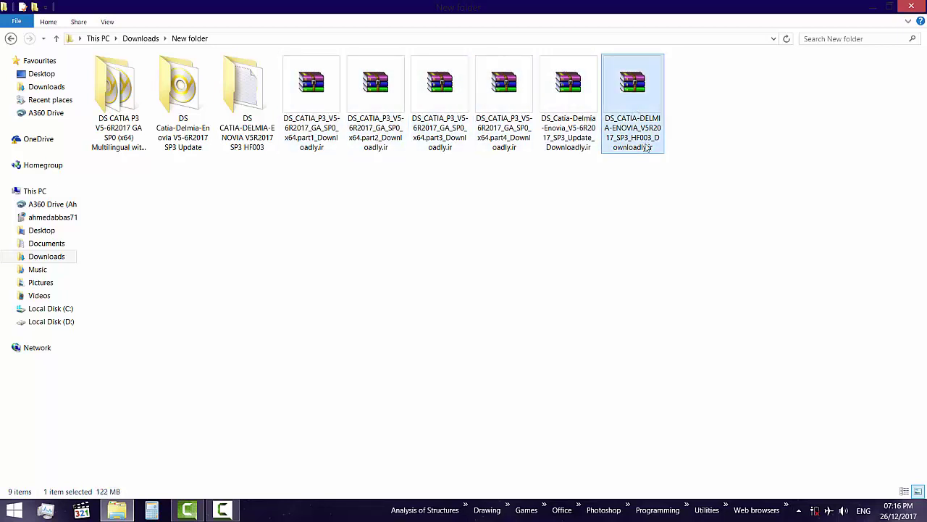
Select all six archives together, clear the selection and refresh New folder
left_click_drag(663, 177, 304, 101)
left_click(328, 164)
right_click(328, 164)
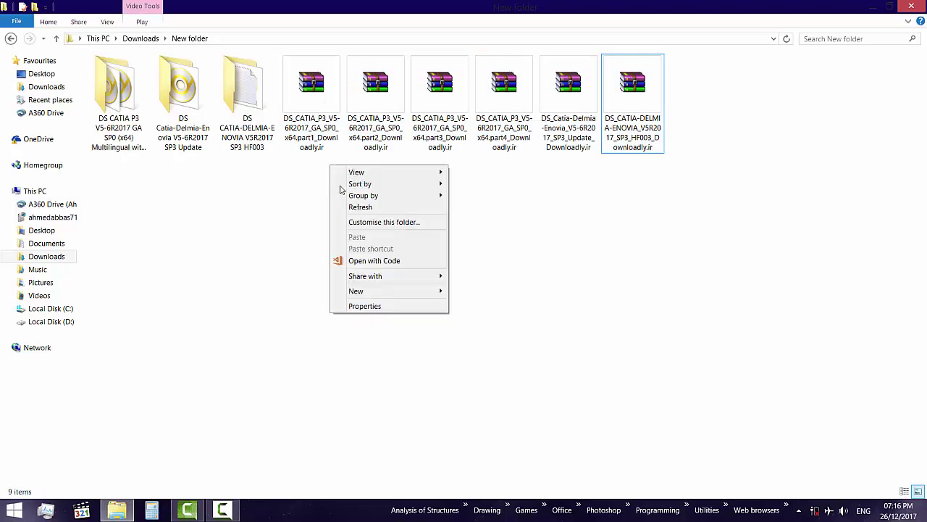
left_click(350, 206)
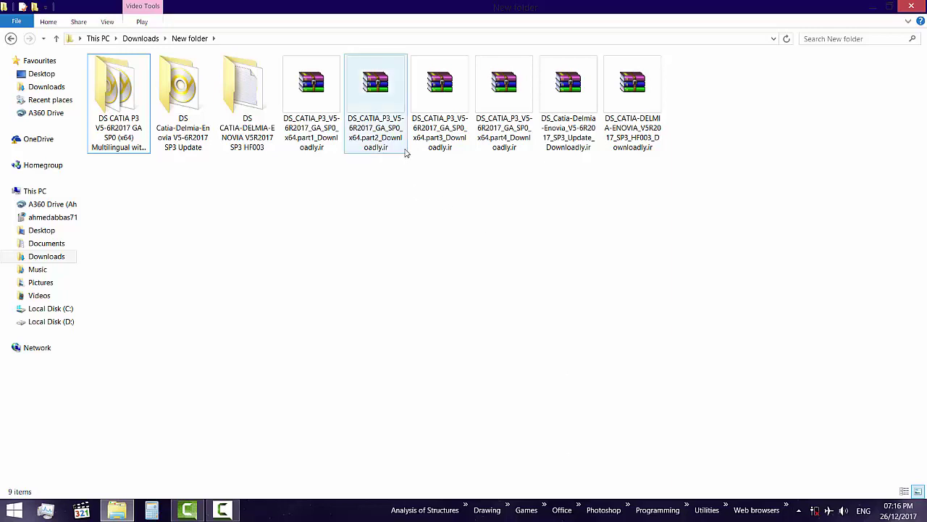
Examine the contents of the DS CATIA P3 V5-6R2017 GA SP0 folder, return to New folder and review the SP3 update folders
double_click(129, 88)
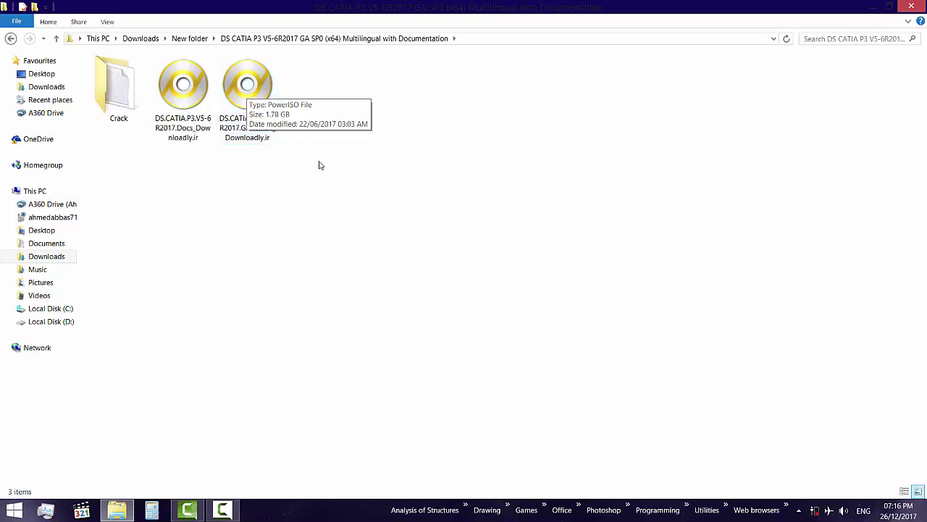
left_click(56, 38)
left_click(187, 135)
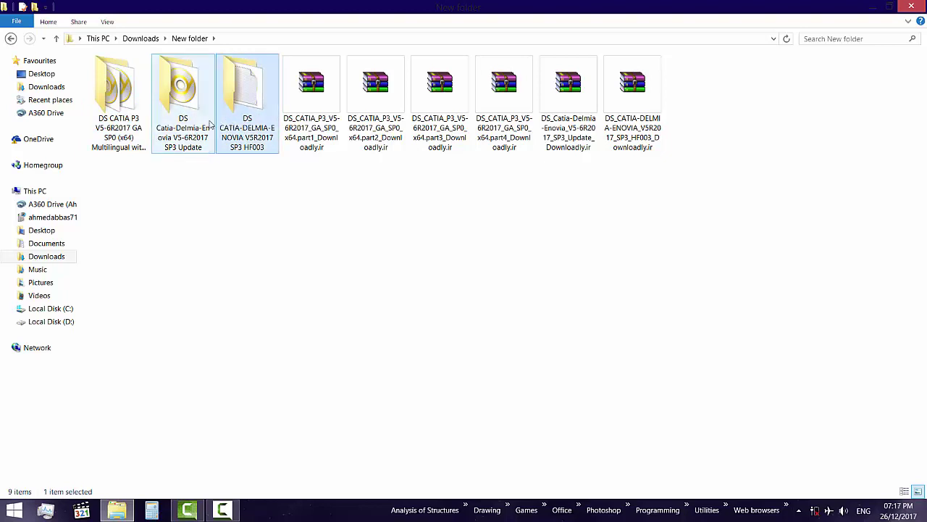
Open the DS CATIA P3 V5-6R2017 GA SP0 folder and go over its Docs and GA.Win64 disc images
double_click(111, 125)
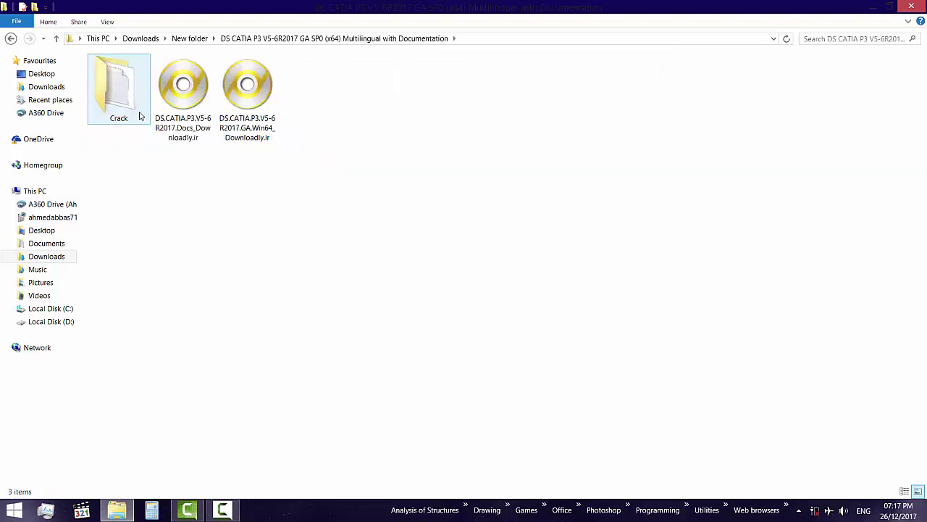
left_click(210, 108)
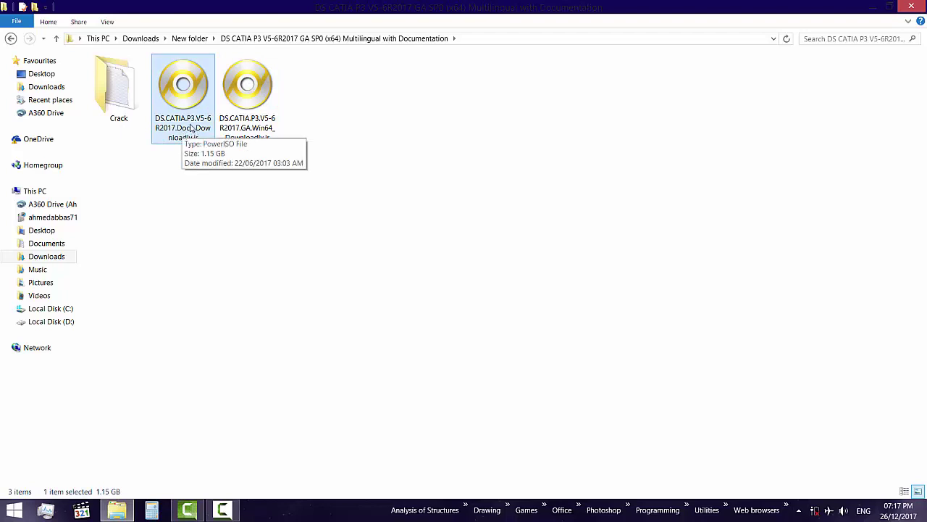
left_click(251, 107)
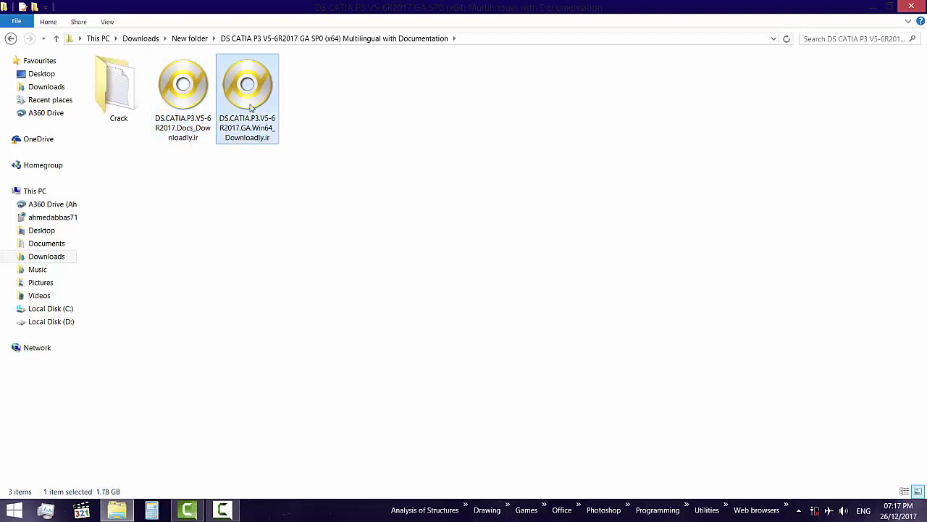
Enable a PowerISO virtual drive and mount the DS.CATIA.P3.V5-6R2017.GA.Win64 image to drive F:
right_click(251, 107)
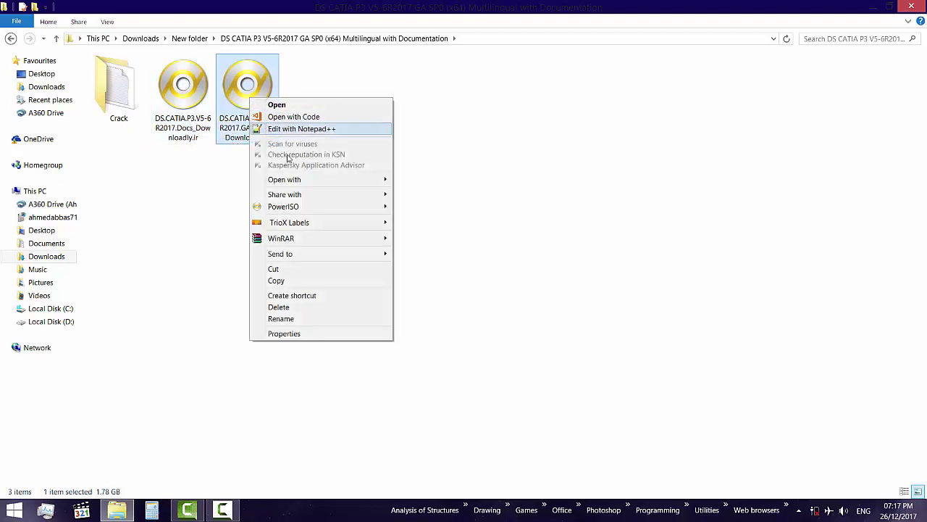
mouse_move(311, 206)
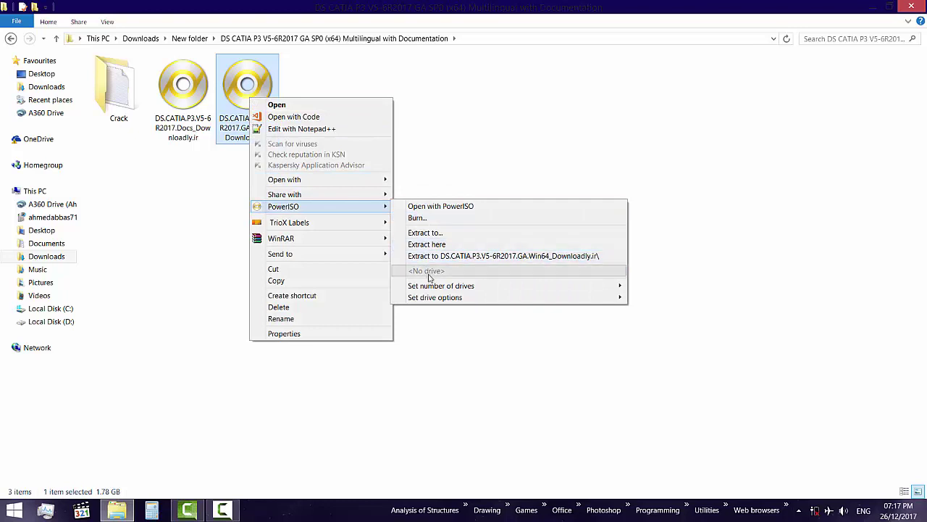
mouse_move(458, 289)
left_click(655, 301)
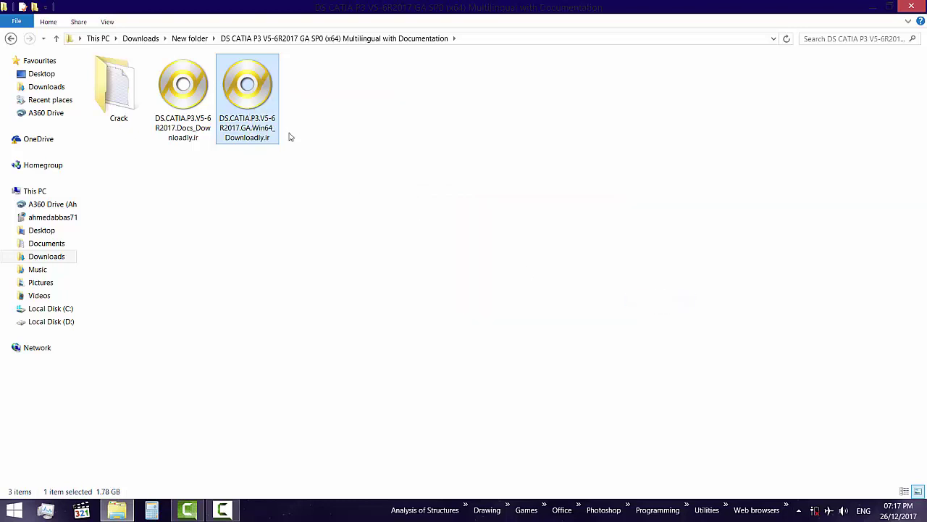
right_click(246, 94)
left_click(350, 79)
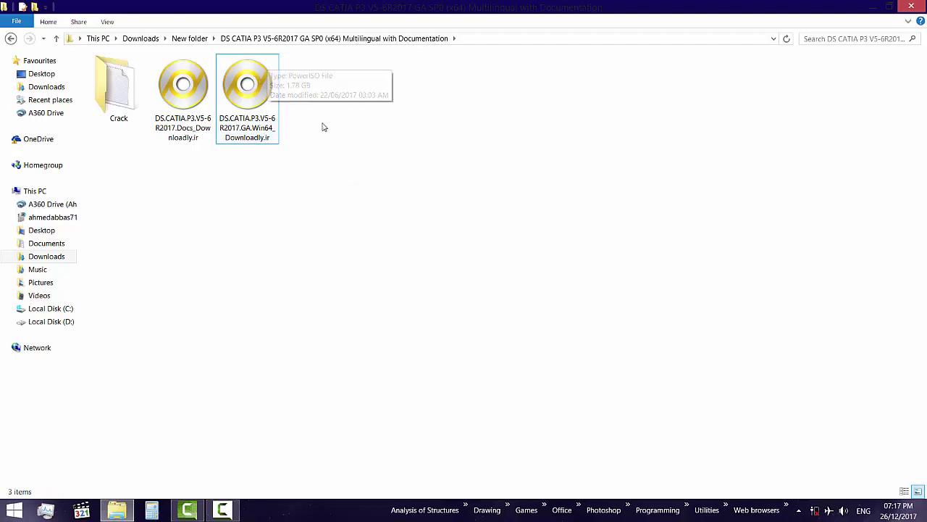
right_click(260, 94)
mouse_move(300, 203)
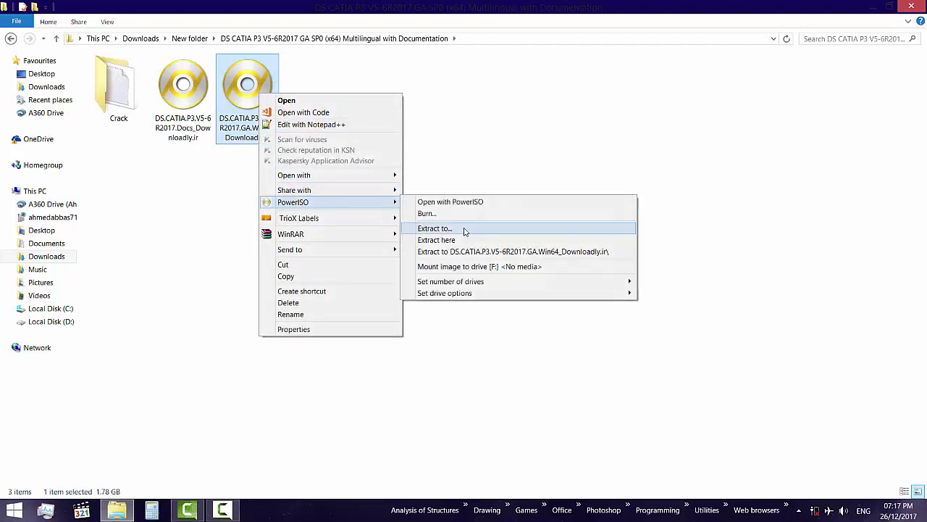
left_click(477, 267)
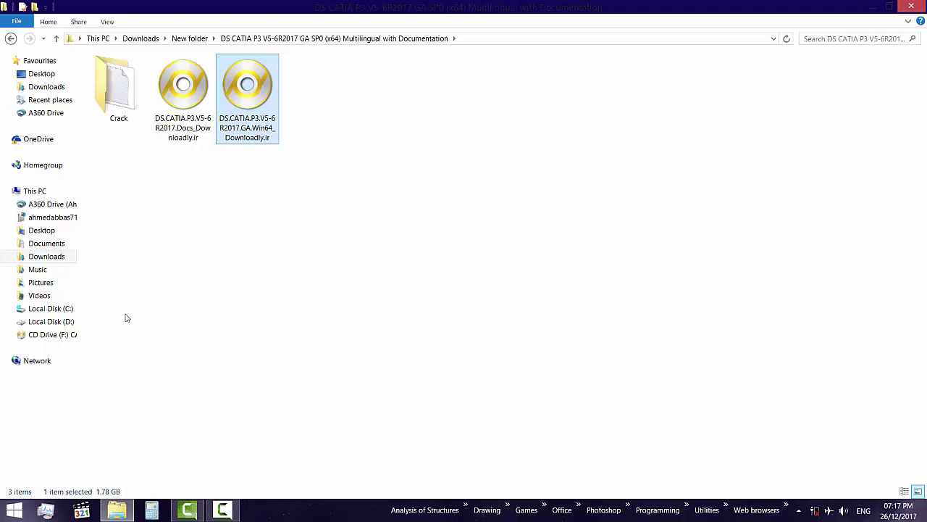
Look at the contents of CD Drive (F:) and return to the GA SP0 folder through Downloads and New folder
left_click(70, 336)
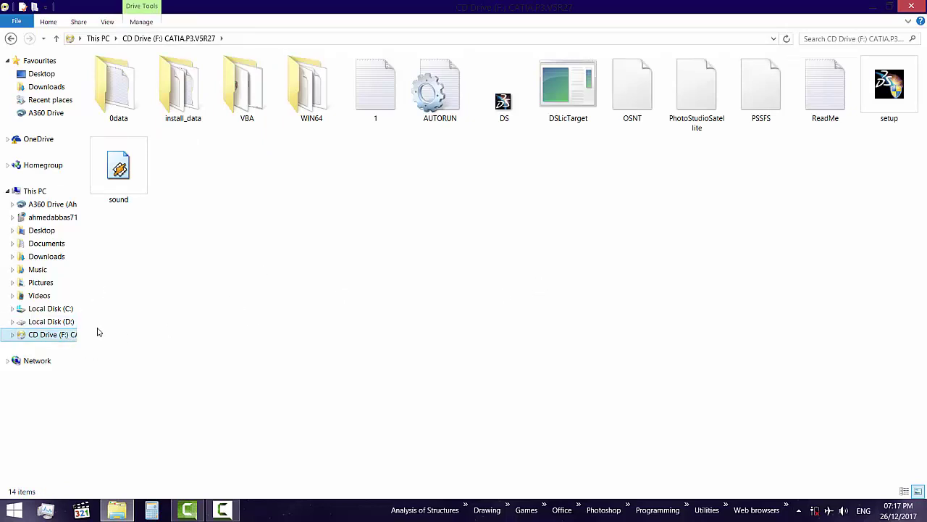
left_click(44, 74)
left_click(48, 87)
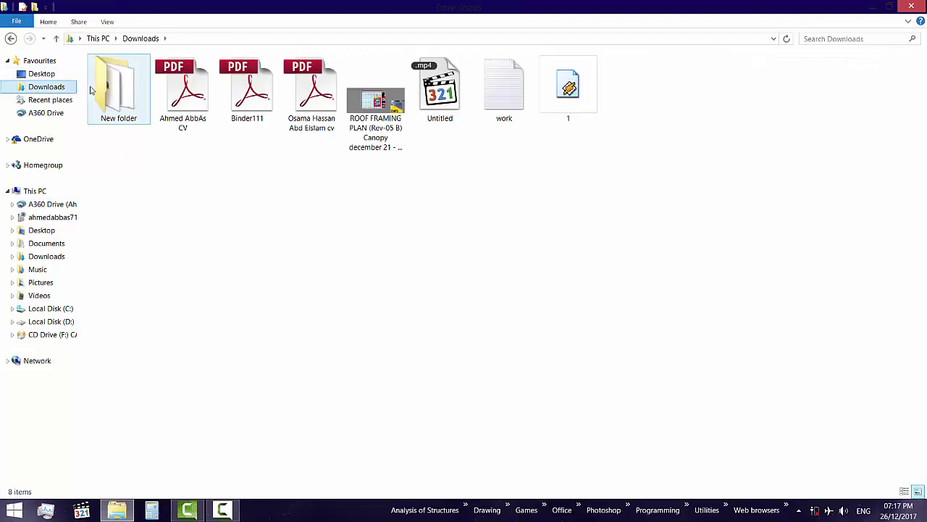
double_click(92, 89)
double_click(93, 91)
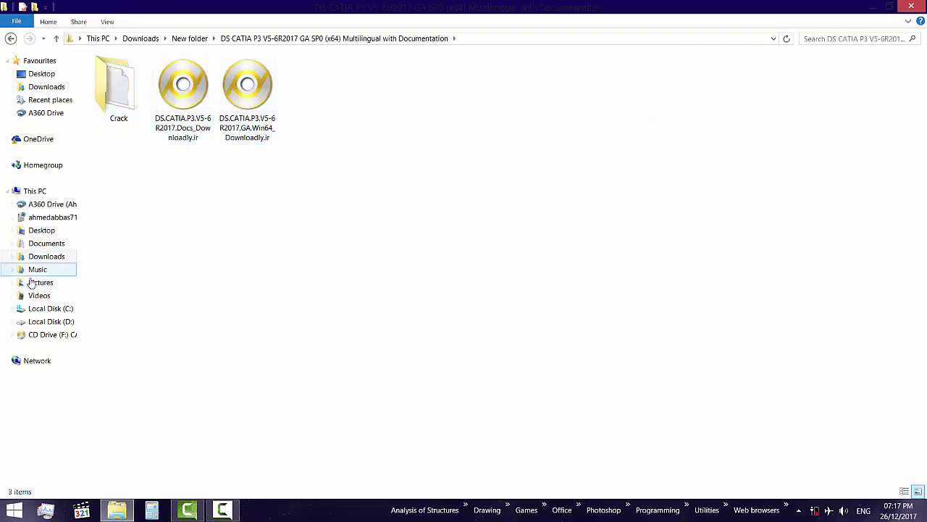
Run the setup file on CD Drive (F:) CATIA.P3.V5R27 as administrator
left_click(48, 335)
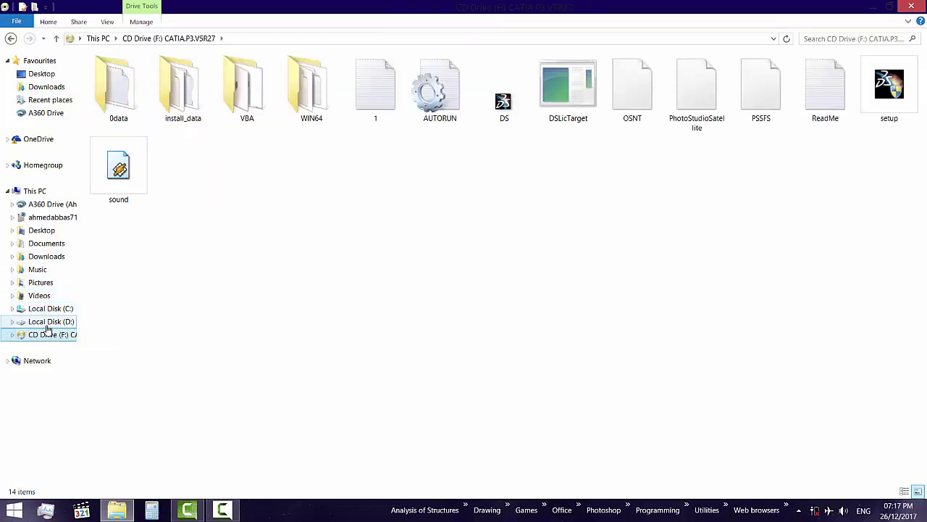
left_click(896, 81)
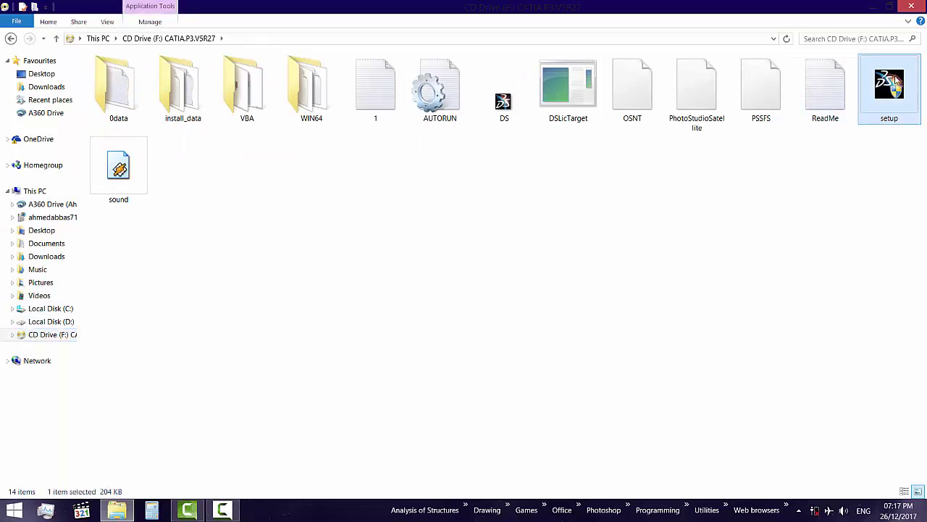
right_click(891, 75)
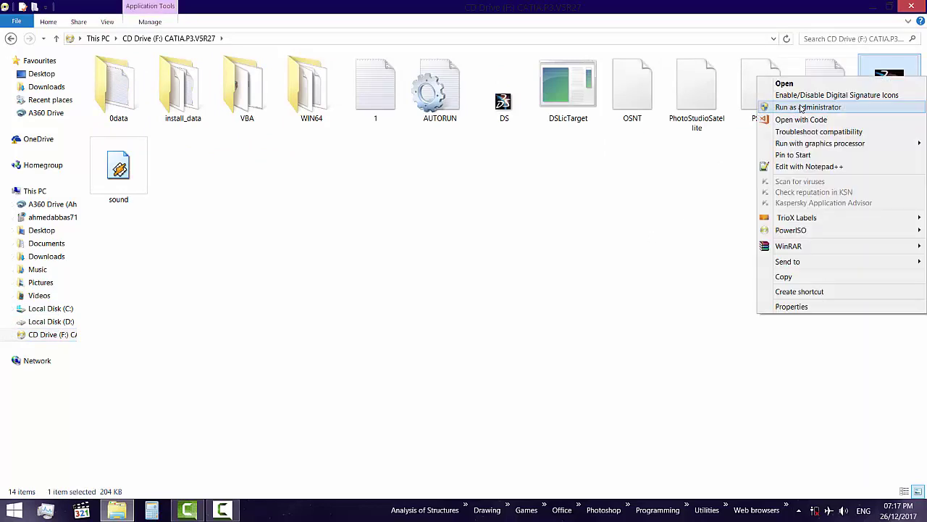
left_click(801, 109)
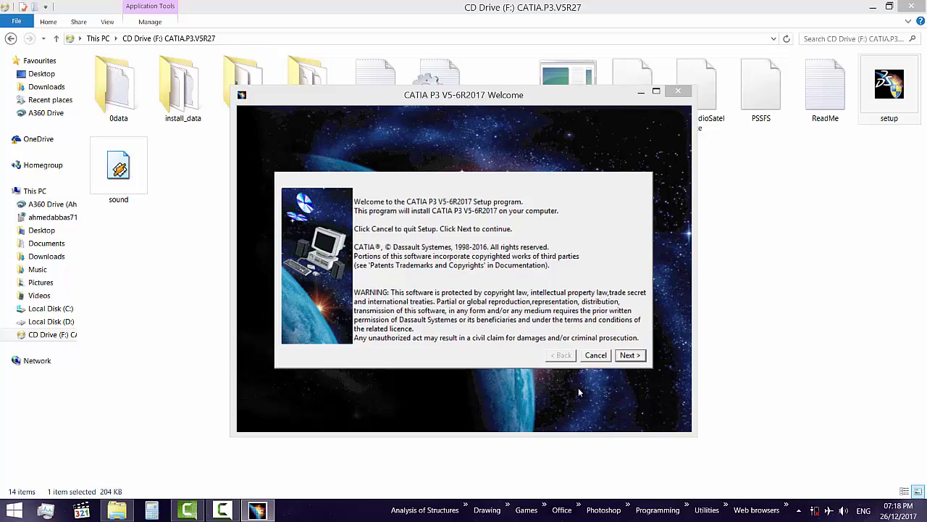
Try to use C:\Program Files\Dassault Systemes\B271 as the destination folder for CATIA, agreeing to create the directory
left_click(628, 356)
left_click(628, 356)
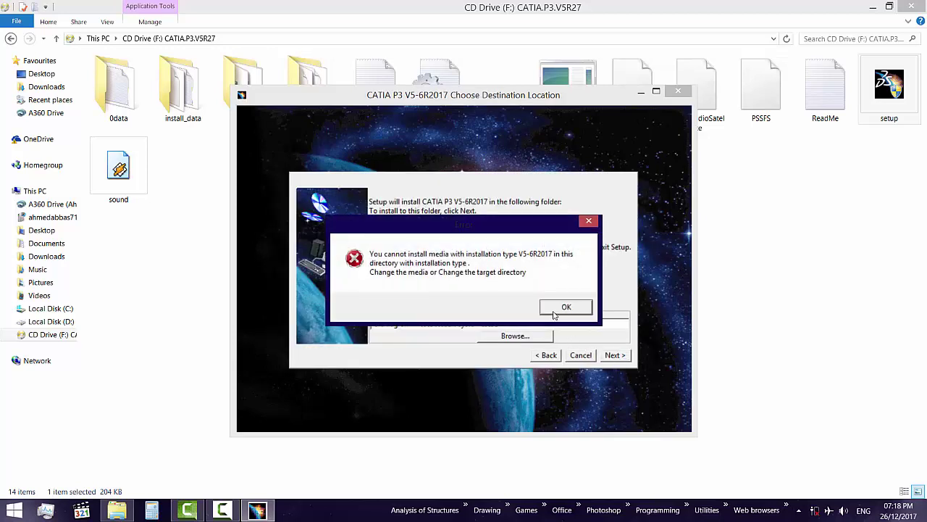
left_click(554, 312)
left_click(605, 352)
left_click(551, 305)
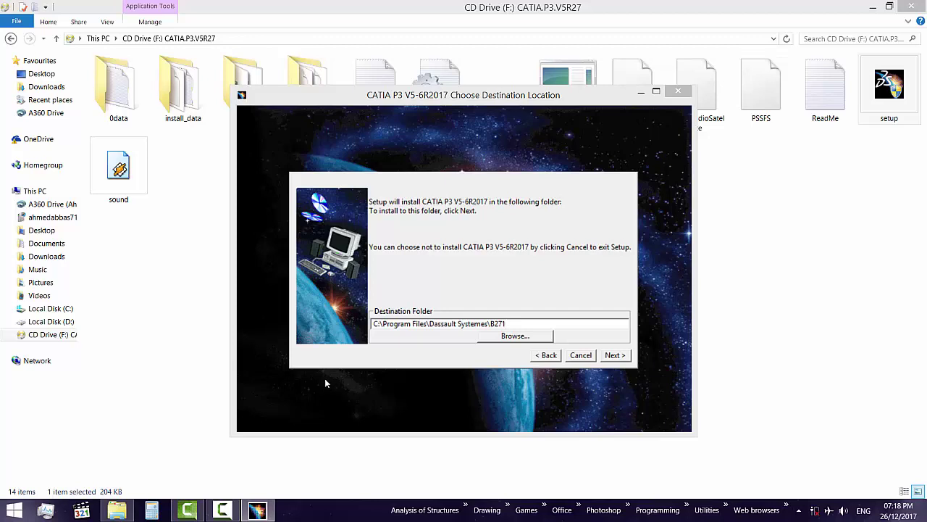
left_click(609, 360)
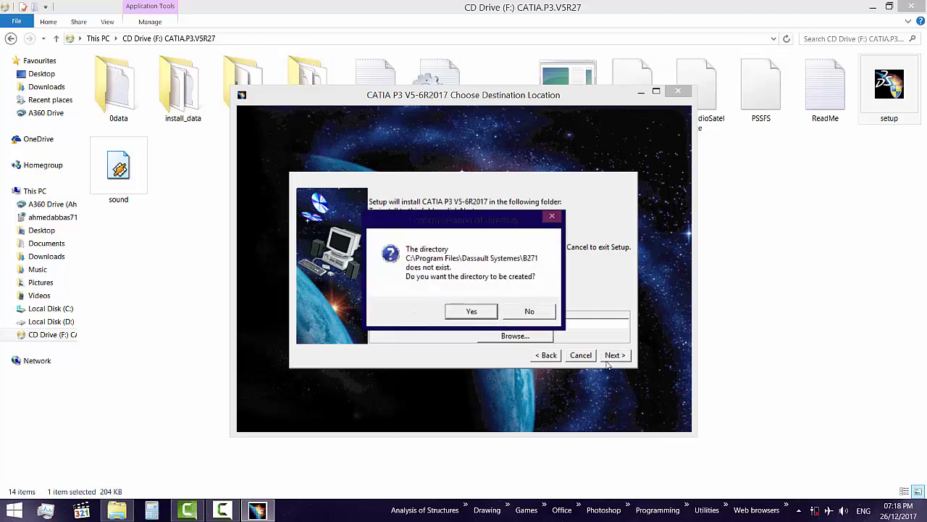
left_click(472, 310)
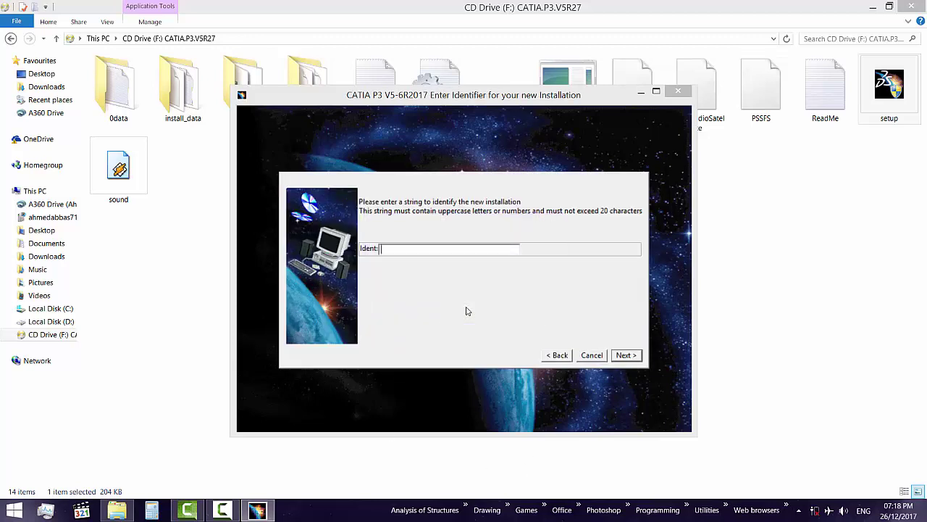
Return from the installation identifier page without entering an identifier and exit the setup program
left_click(619, 355)
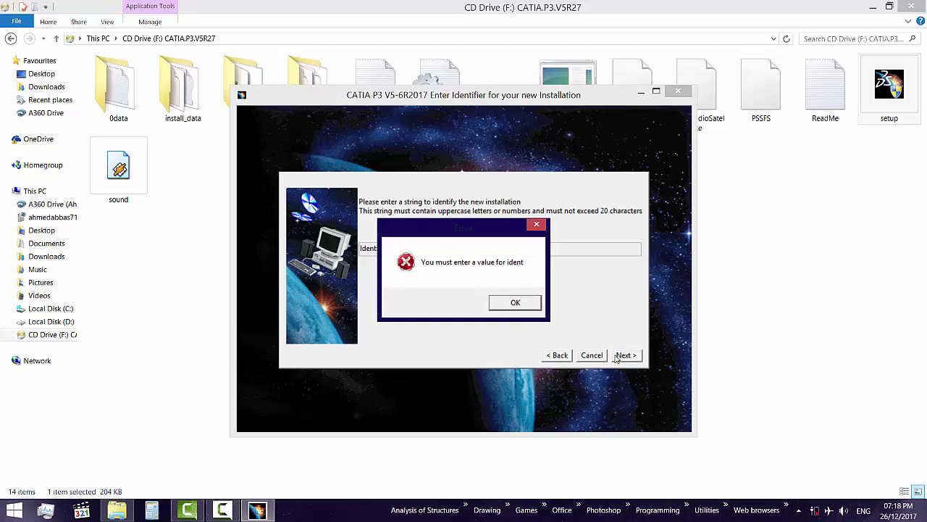
left_click(518, 309)
left_click(557, 355)
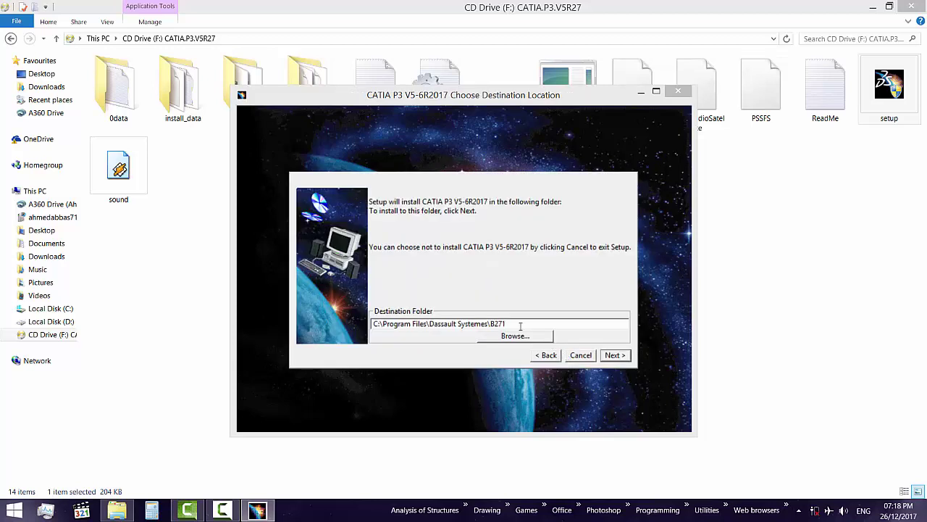
left_click(520, 326)
left_click(580, 355)
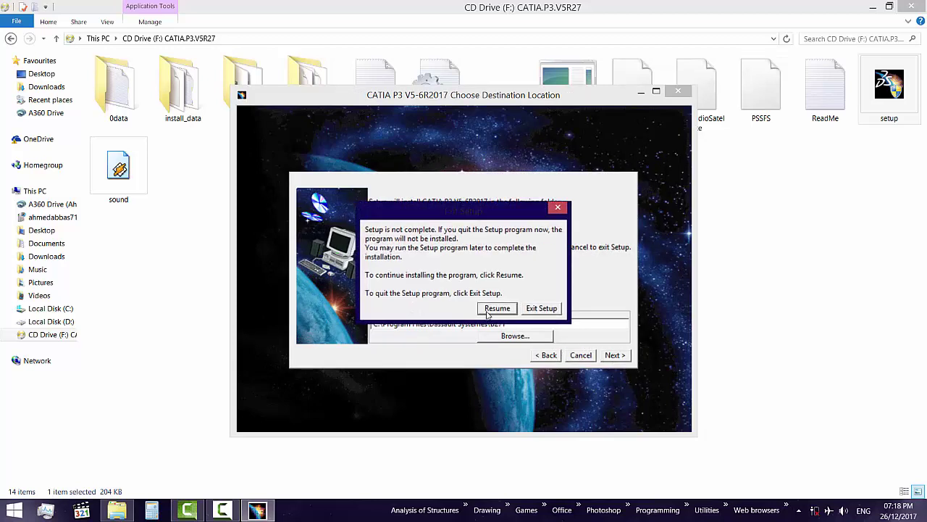
left_click(487, 312)
left_click(580, 354)
left_click(539, 312)
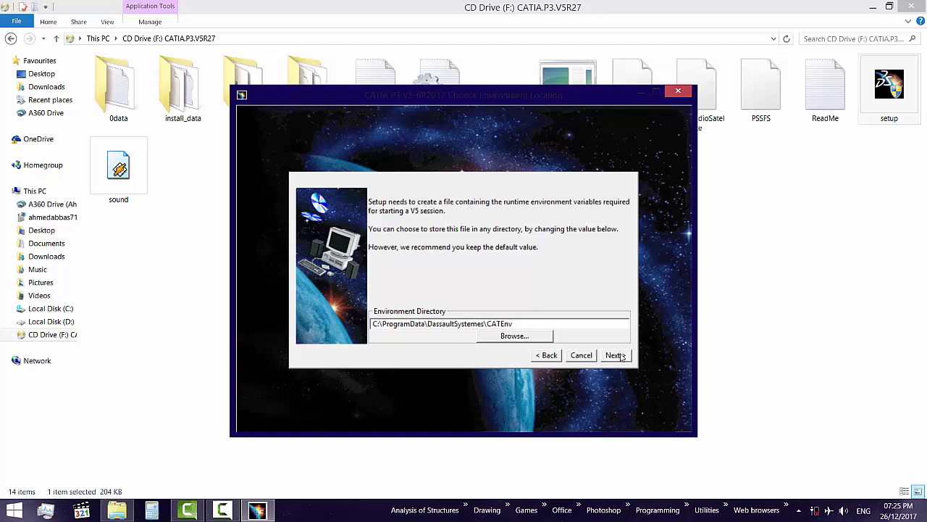
left_click(223, 510)
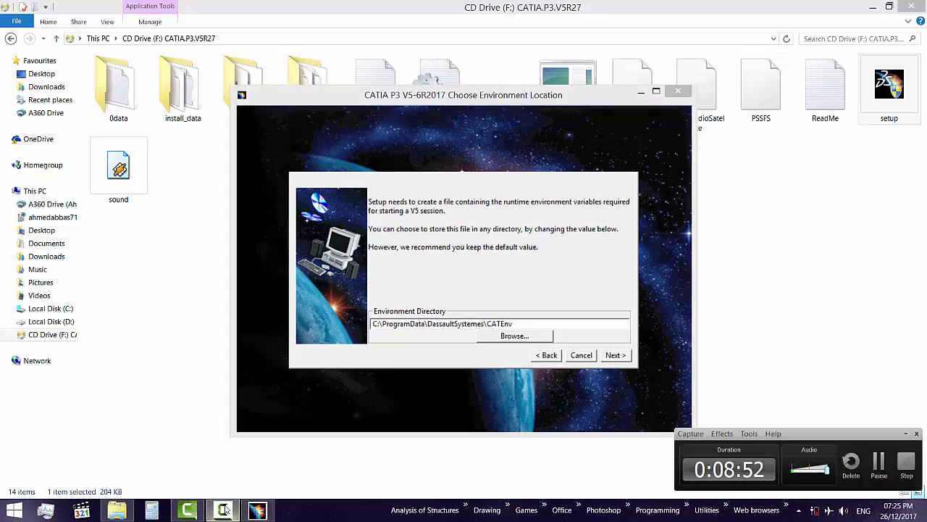
left_click(223, 510)
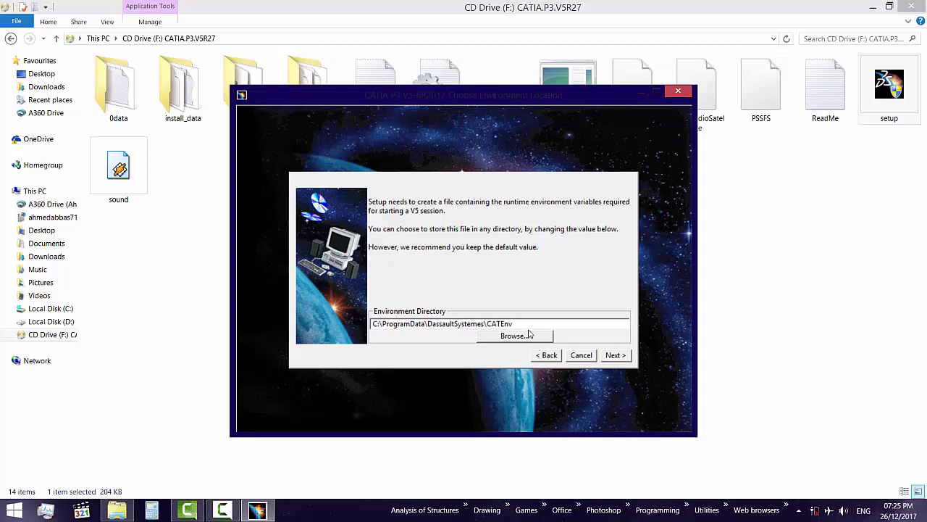
Keep the environment directory C:\ProgramData\DassaultSystemes\CATEnv and continue with the Complete setup type
left_click(617, 355)
left_click(408, 256)
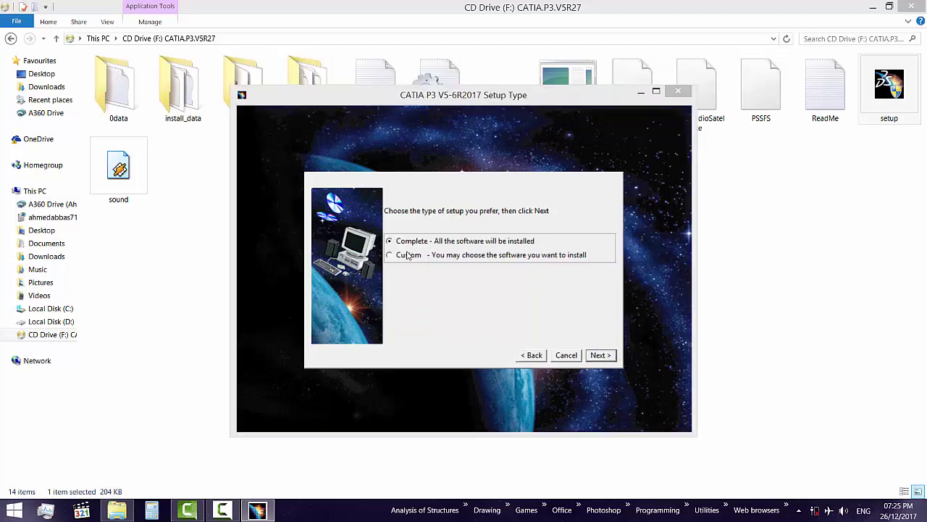
left_click(447, 256)
left_click(601, 355)
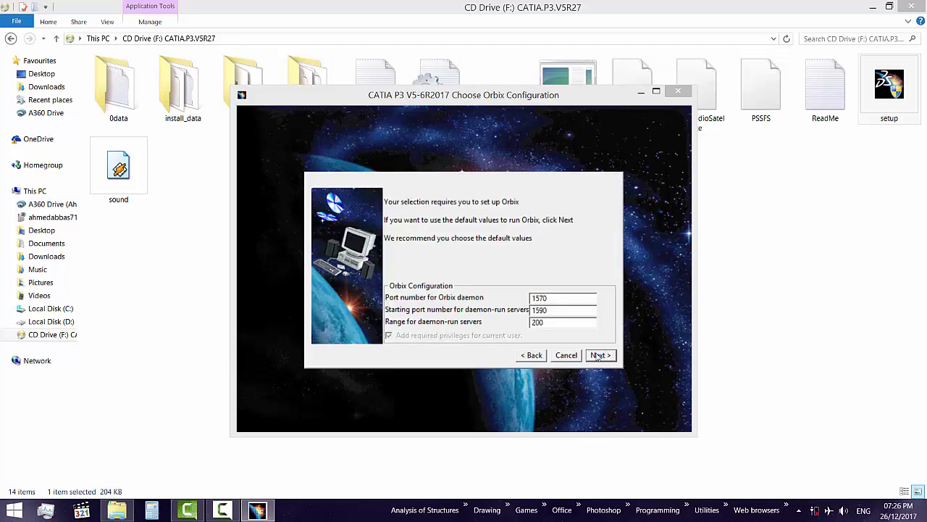
Accept the default Orbix configuration and the servers timeout of 60, and go past the ENOVIA Vault Client configuration
left_click(598, 357)
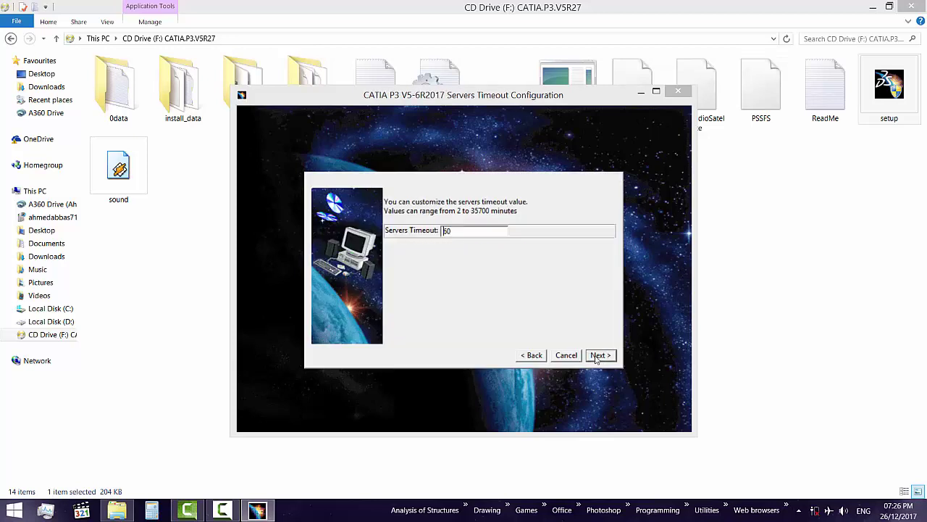
left_click(599, 356)
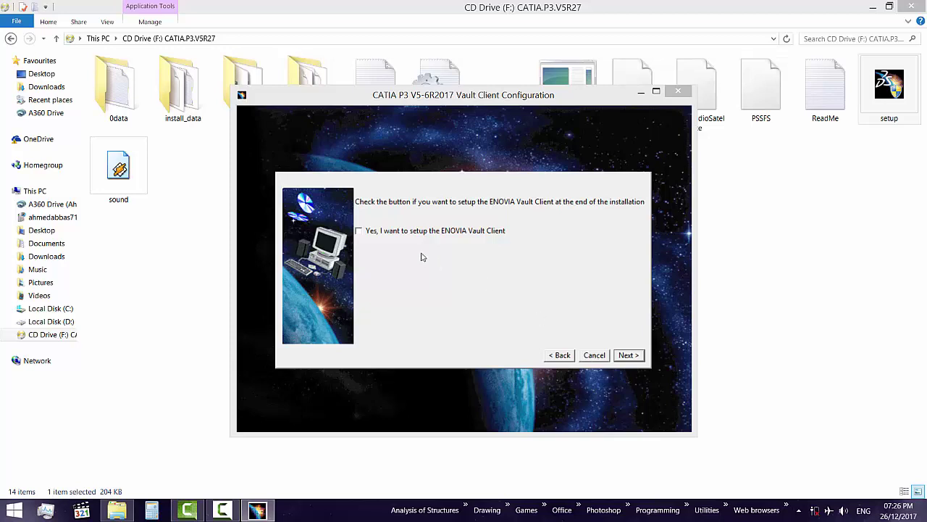
left_click(477, 233)
left_click(499, 231)
left_click(464, 232)
left_click(626, 356)
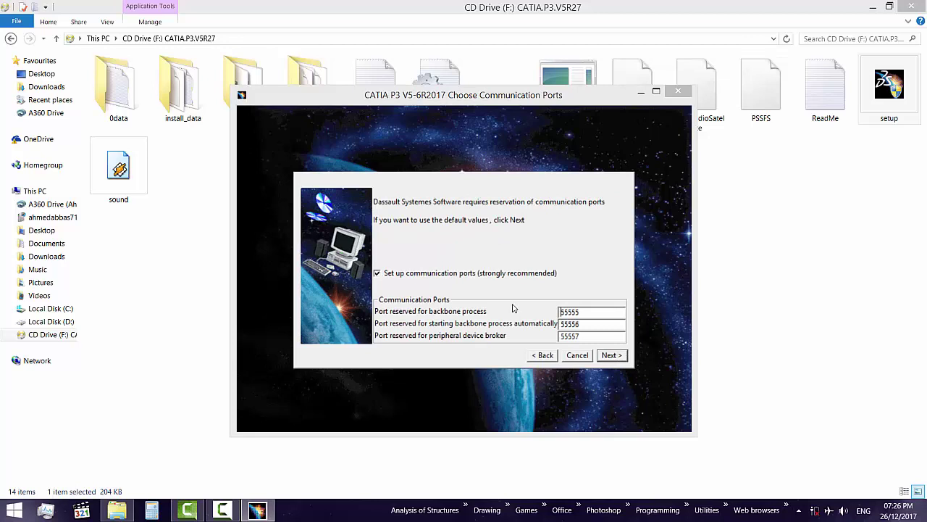
Keep the default communication ports, leave the online documentation out and start installing CATIA P3 V5-6R2017 with the listed settings
left_click(607, 354)
left_click(628, 355)
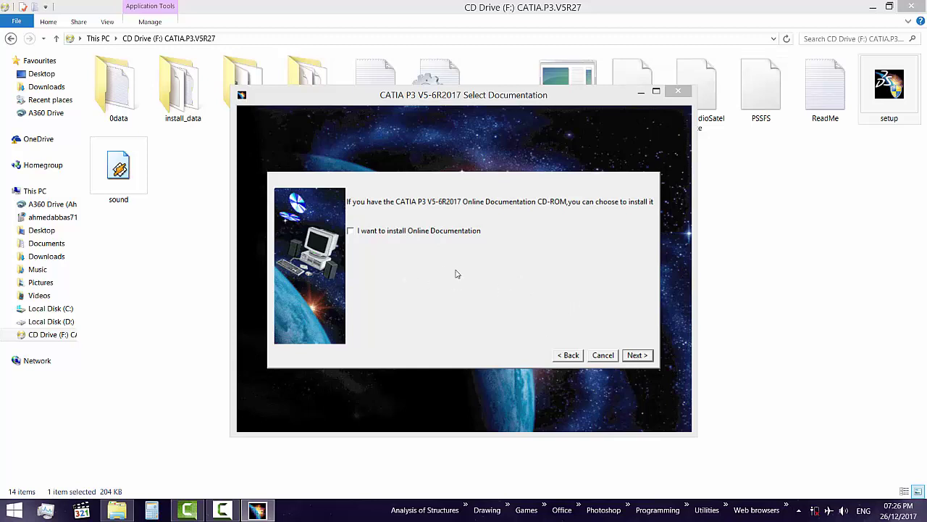
left_click(636, 355)
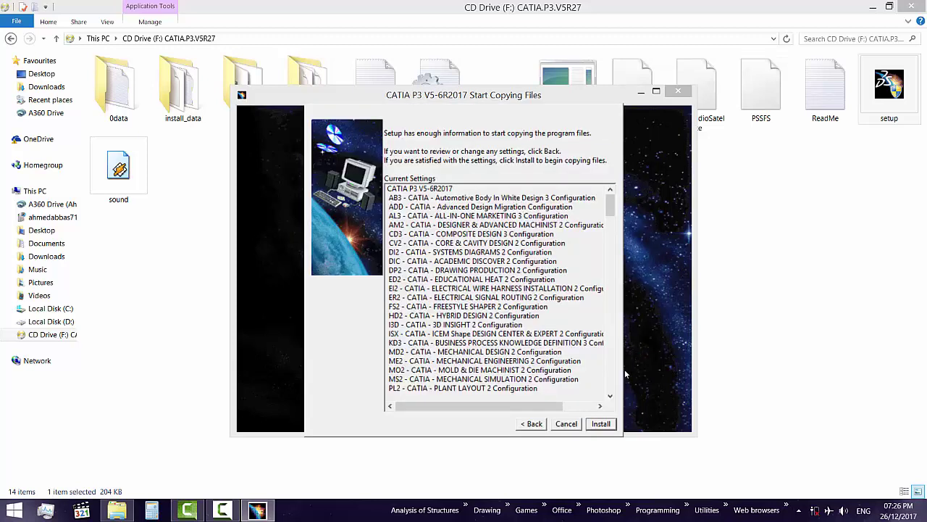
mouse_move(611, 207)
left_mouse_down()
mouse_move(616, 377)
mouse_move(619, 210)
left_mouse_up()
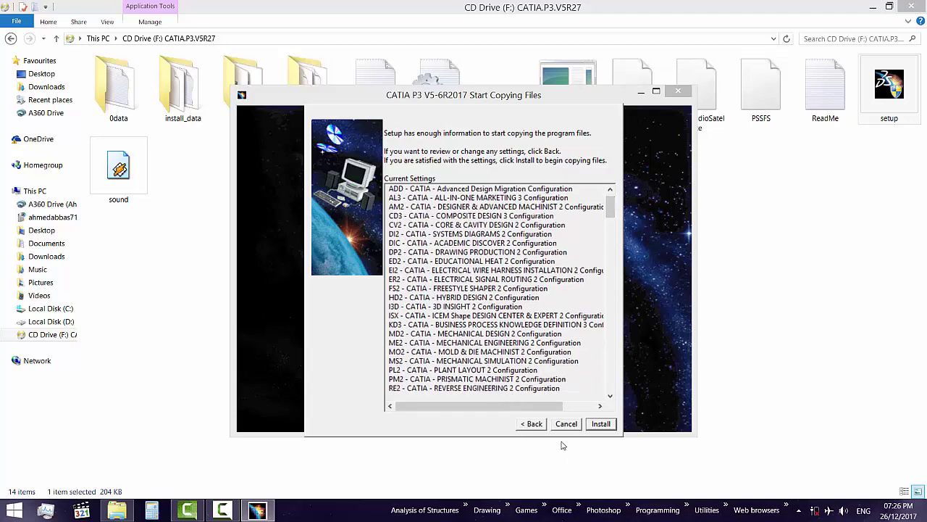
left_click(601, 425)
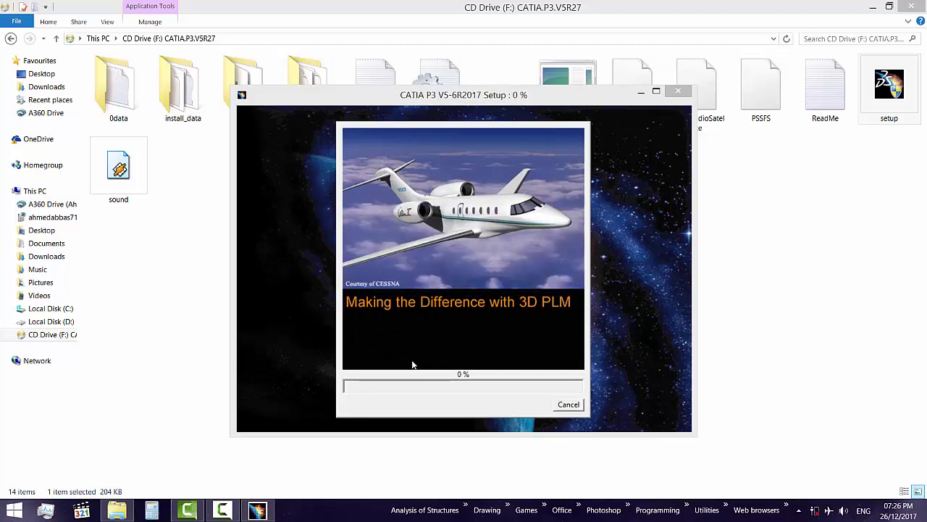
Catalogue the vault server ENOVIAVaultServer with Orbix daemon port 1570 and finish the setup without launching CATIA P3 V5-6R2017
left_click(218, 511)
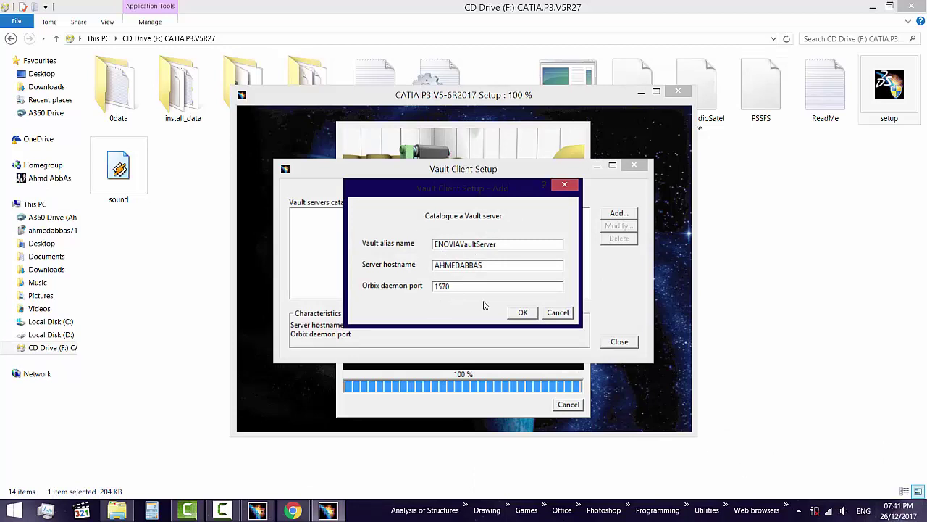
left_click(524, 312)
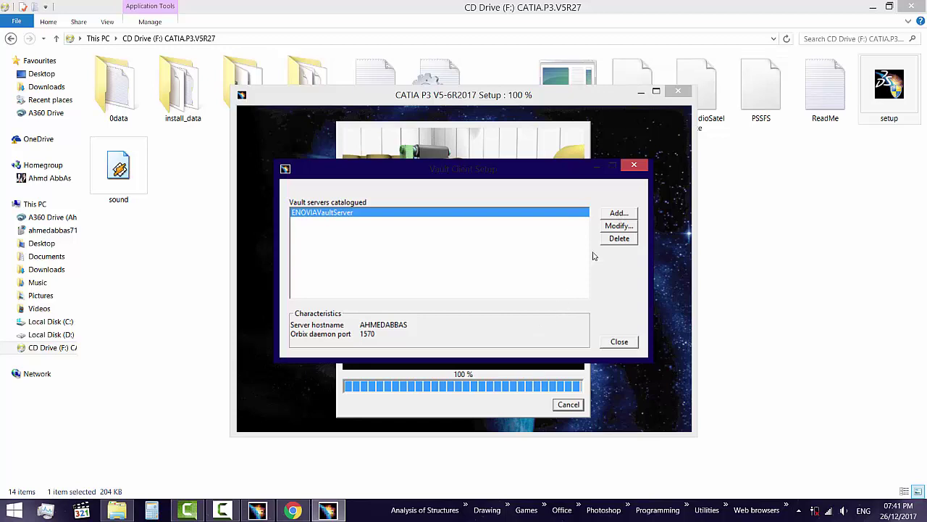
left_click(619, 342)
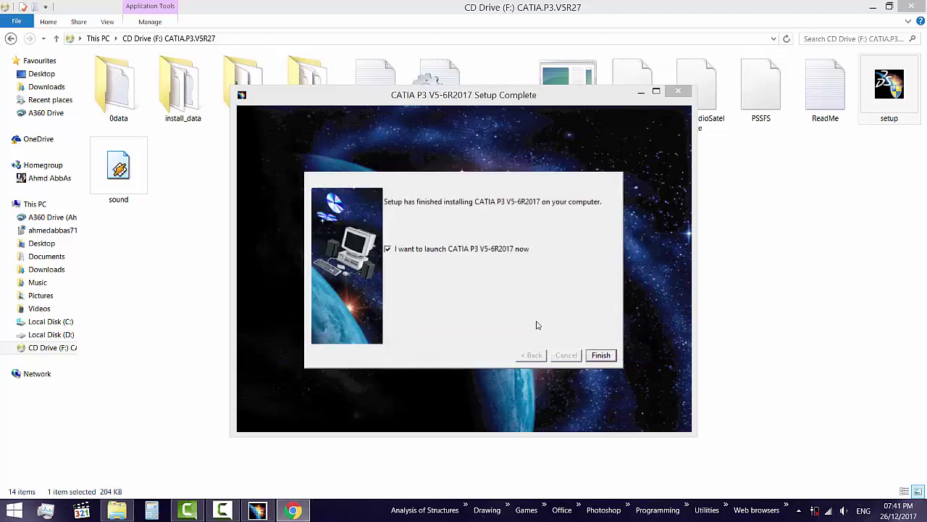
left_click(420, 251)
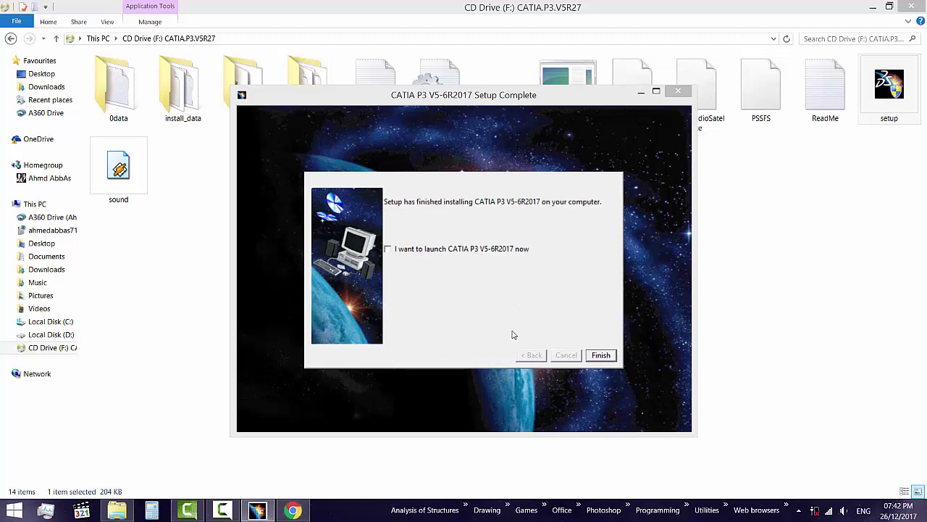
left_click(599, 355)
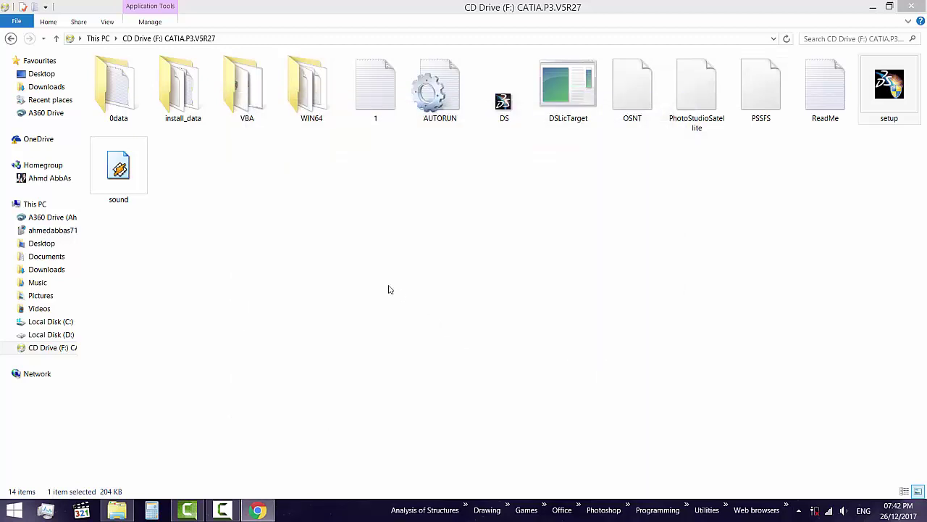
Open the DS Catia-Delmia-Enovia V5-6R2017 SP3 Update folder inside Downloads\New folder and display its contents as large icons
left_click(45, 86)
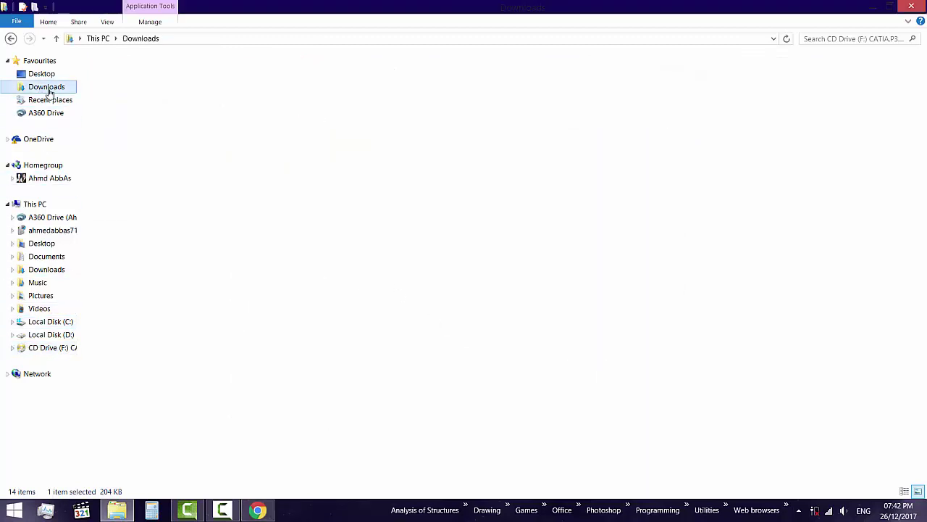
double_click(101, 90)
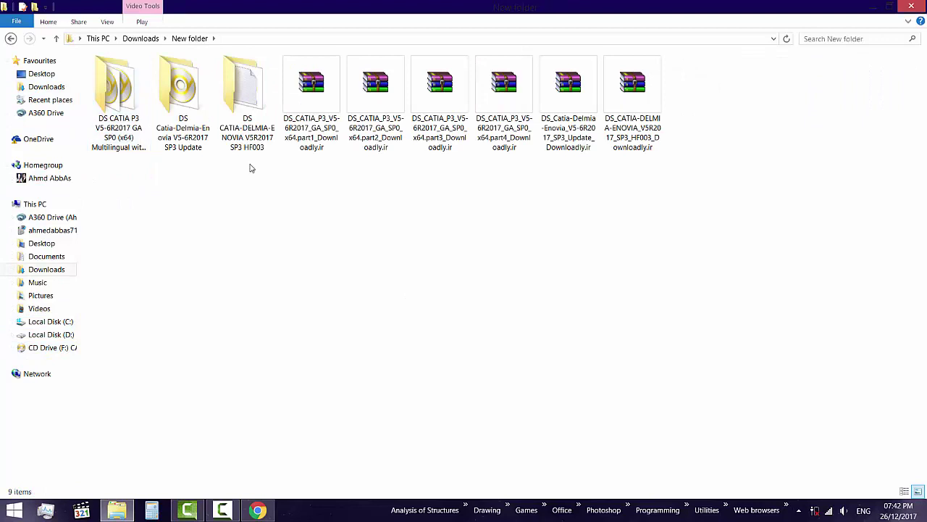
left_click_drag(252, 166, 174, 98)
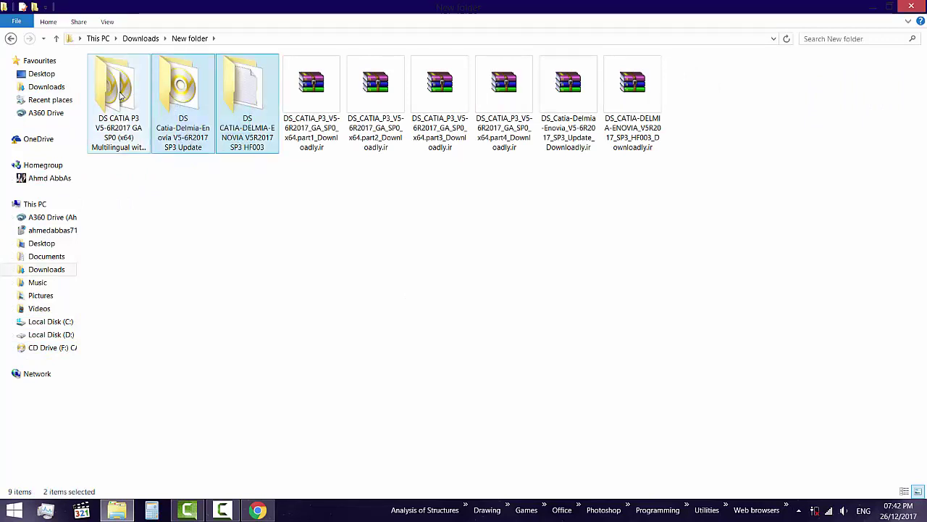
double_click(119, 96)
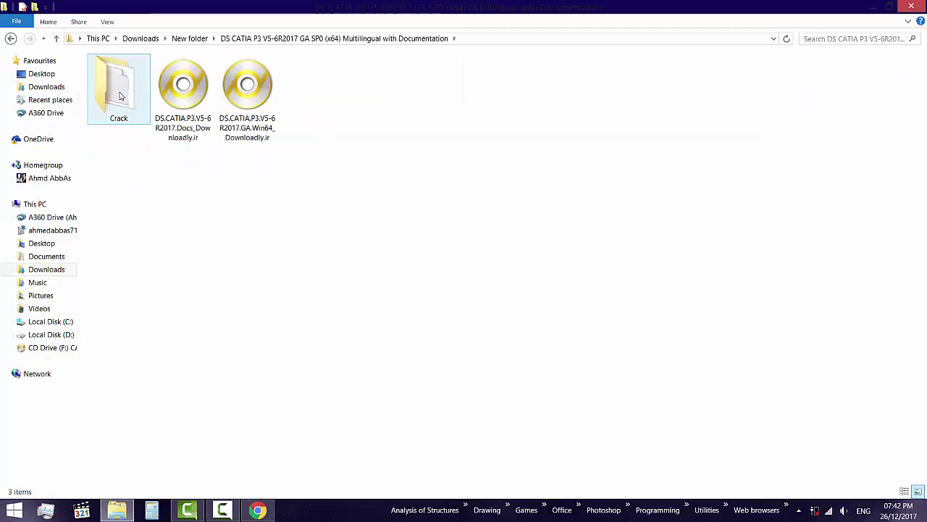
left_click(57, 39)
double_click(178, 105)
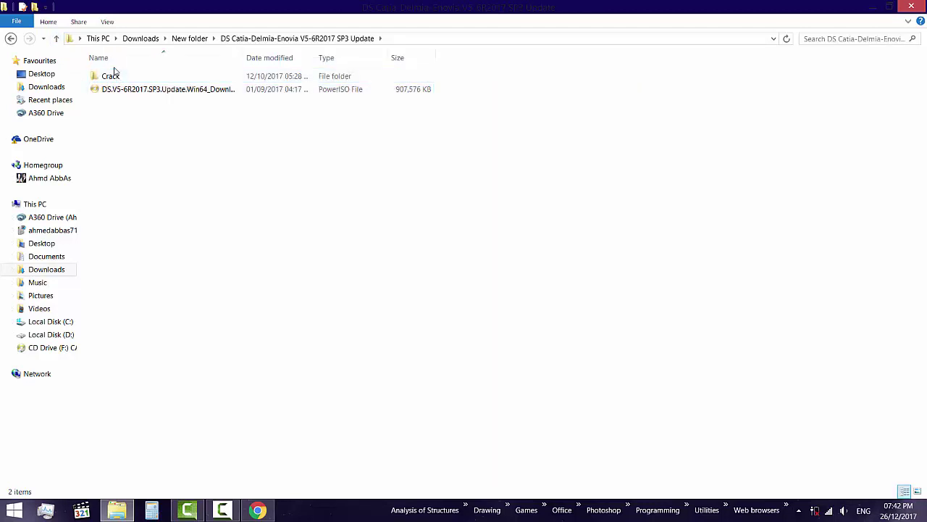
key("alt+v")
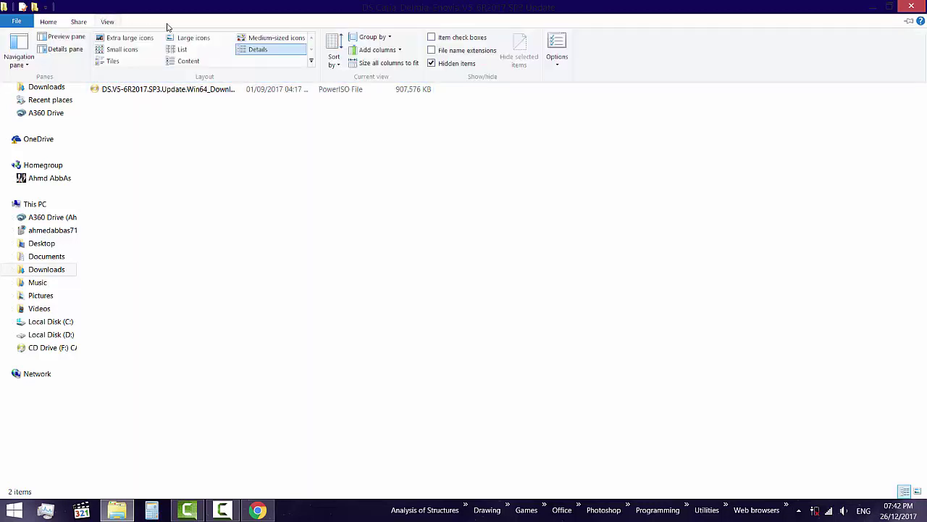
left_click(195, 40)
Check the update's Crack folder and mount the DS.V5-6R2017.SP3.Update.Win64 disc image to drive F: with PowerISO
double_click(120, 73)
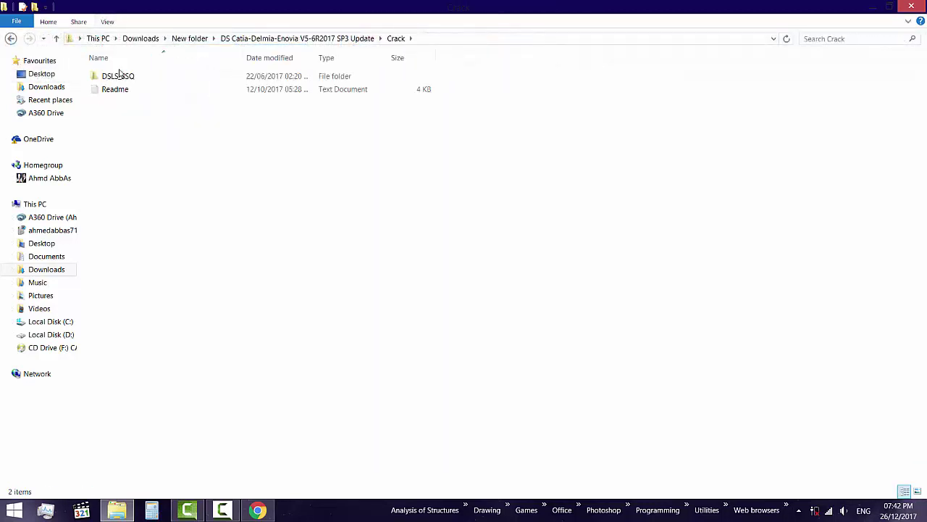
double_click(120, 74)
left_click(56, 40)
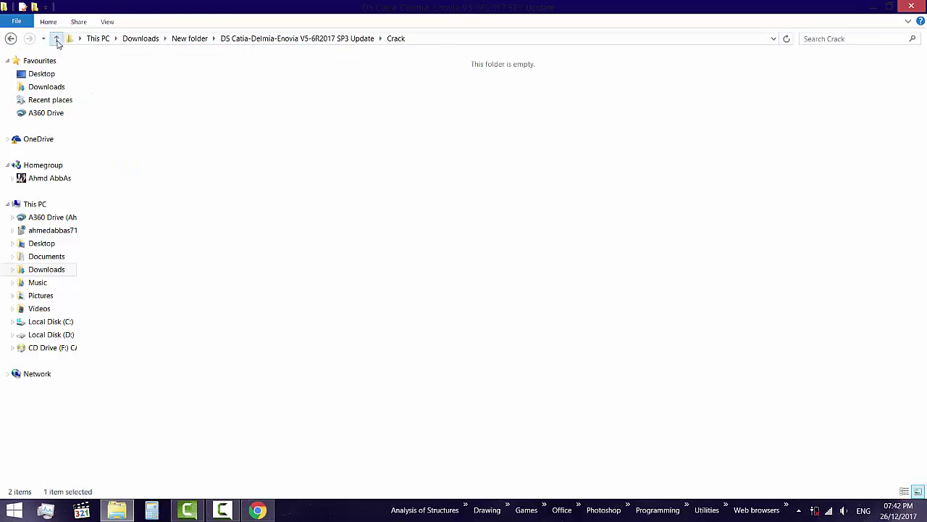
left_click(56, 40)
left_click(182, 97)
right_click(160, 81)
mouse_move(252, 196)
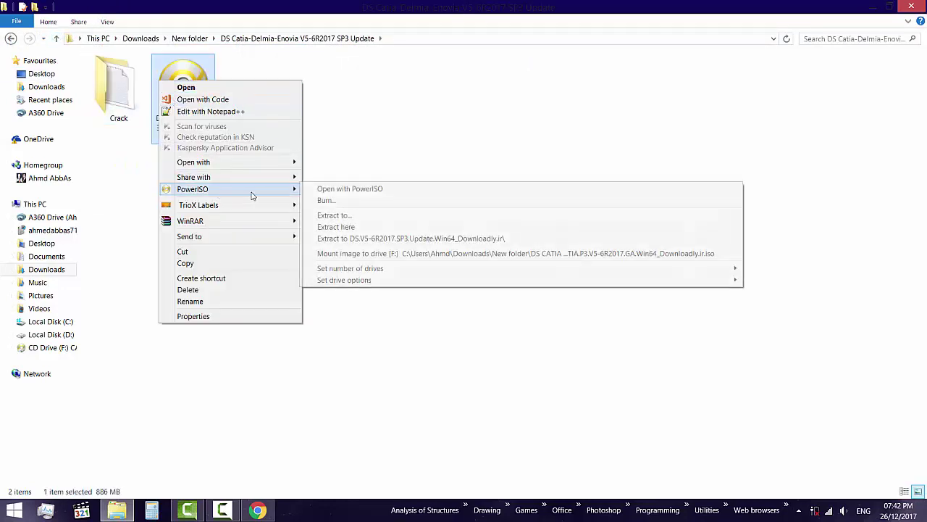
left_click(371, 252)
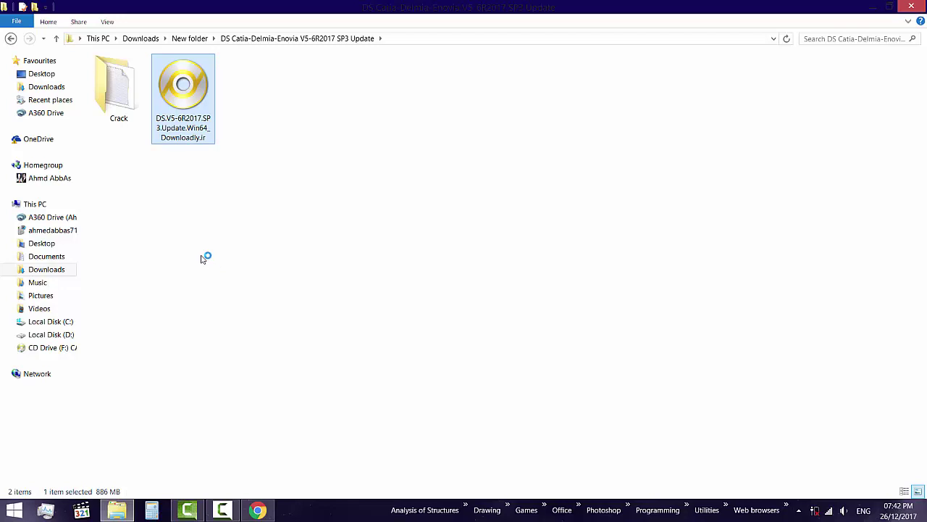
Examine the contents of the mounted SP3 update disc on drive F:, including its WIN64 folder
left_click(66, 349)
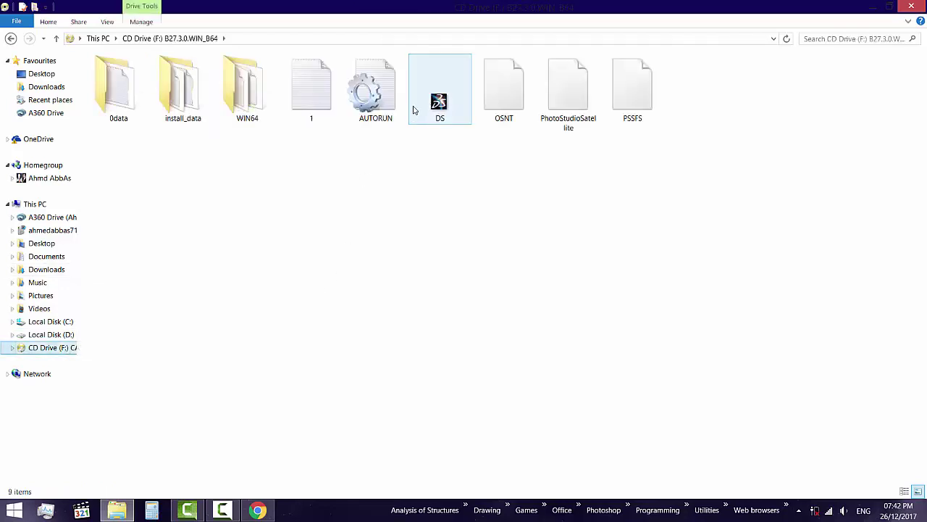
left_click(245, 108)
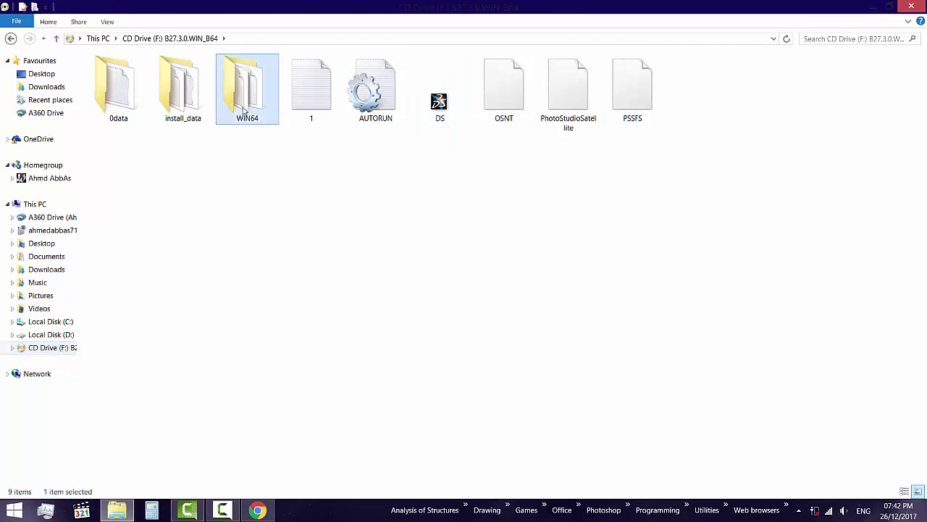
double_click(245, 109)
key("alt+Left")
Mount the DS.V5R27.SP3.HotFix.Win64 disc image from the SP3 HF003 folder's SP3 subfolder to drive F: with PowerISO
left_click(46, 87)
left_click(118, 108)
double_click(118, 116)
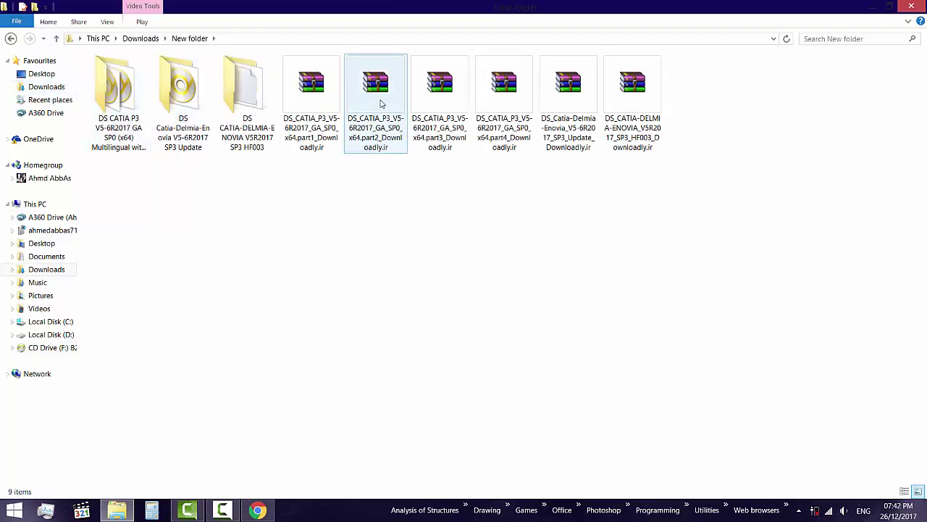
double_click(234, 101)
left_click(125, 77)
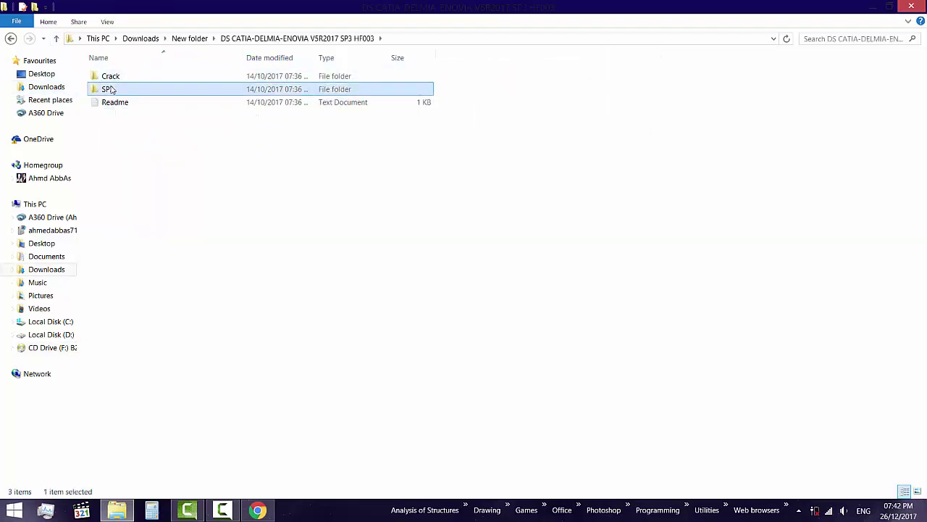
double_click(105, 90)
left_click(114, 78)
right_click(115, 78)
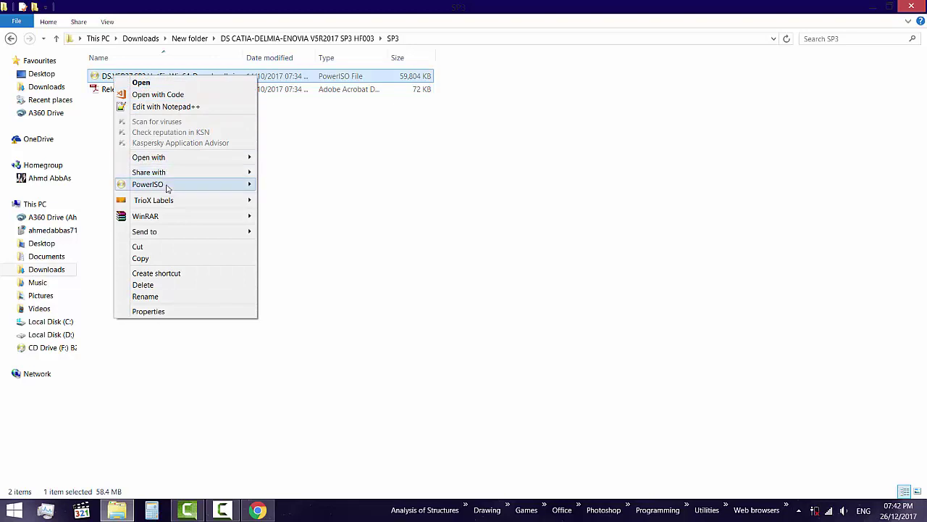
mouse_move(166, 187)
left_click(304, 248)
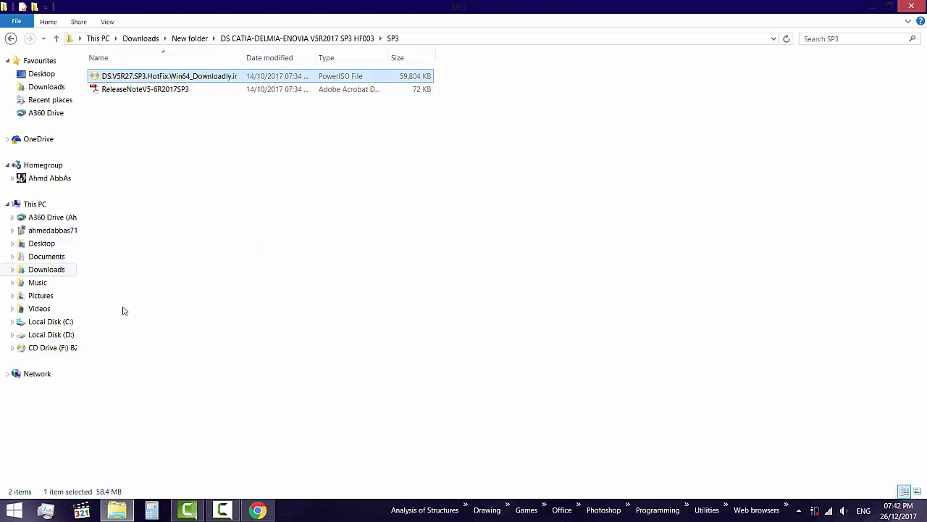
Try to install the hot fix by running setup from drive F:, and exit the setup program
left_click(51, 348)
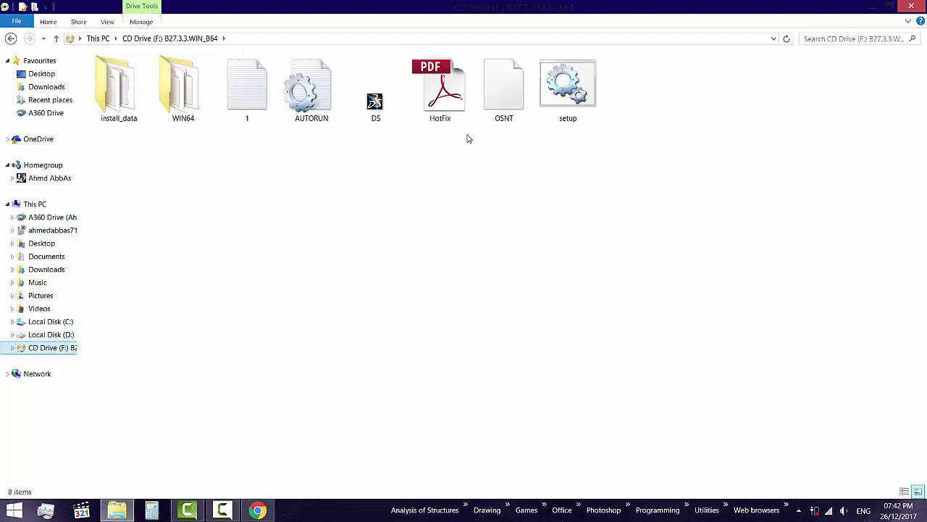
double_click(568, 86)
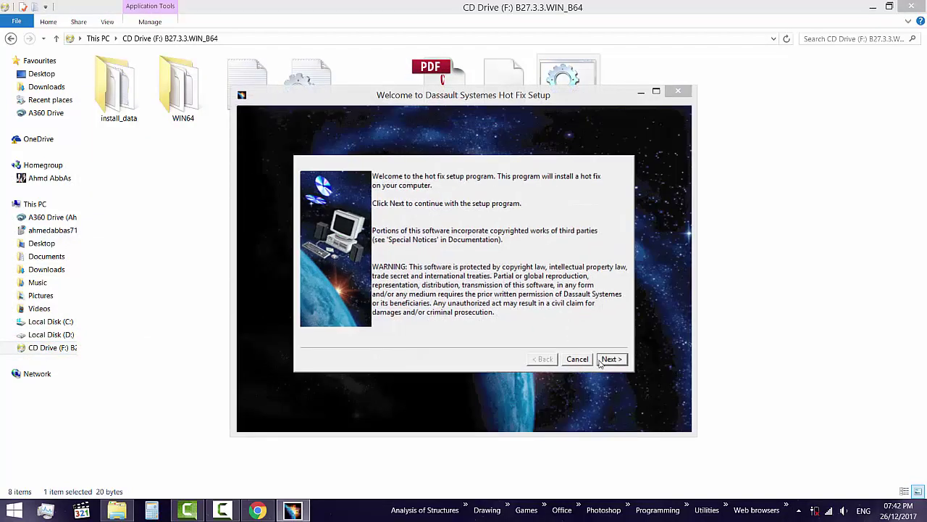
left_click(611, 359)
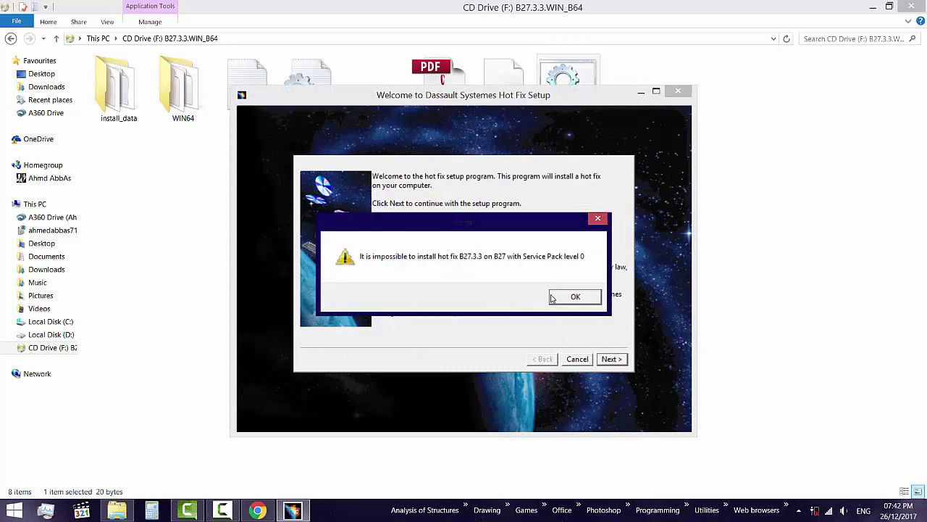
left_click(574, 297)
left_click(603, 360)
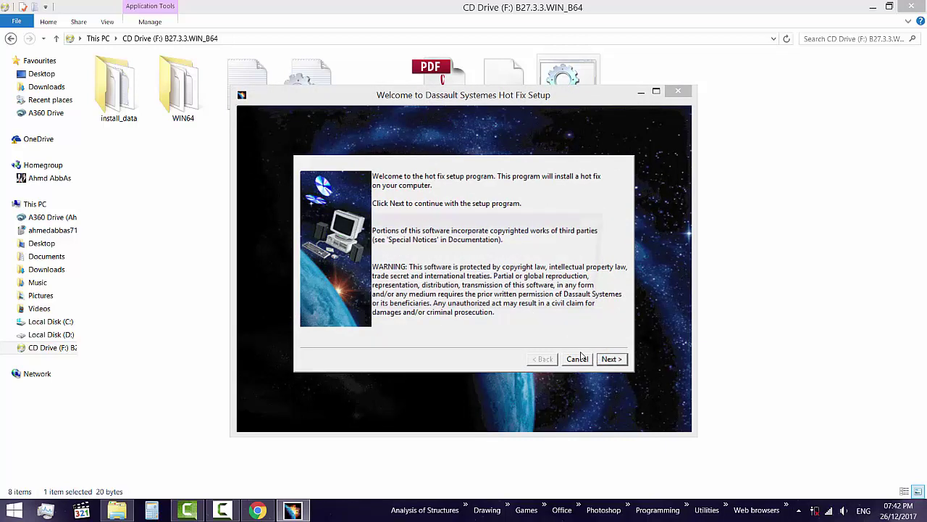
left_click(567, 297)
left_click(577, 359)
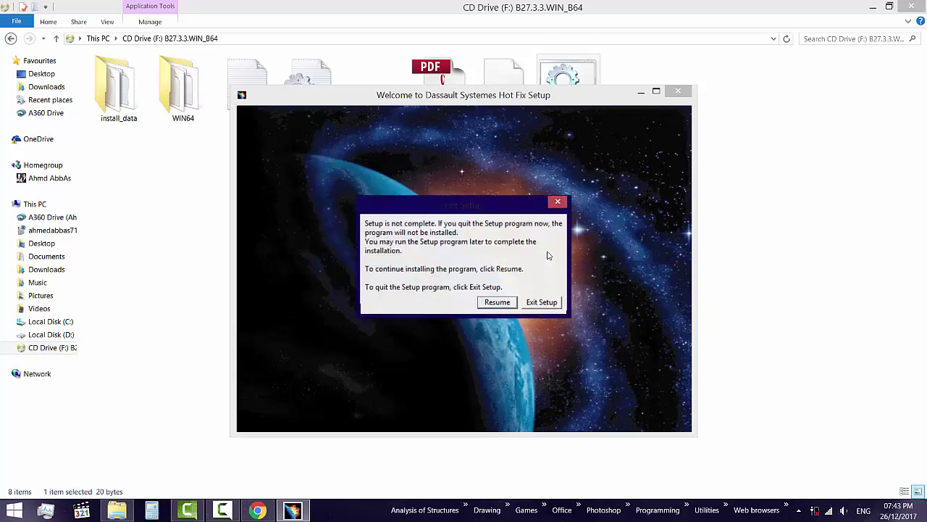
left_click(542, 303)
Try to run the hot fix setup on drive F: as administrator
right_click(547, 115)
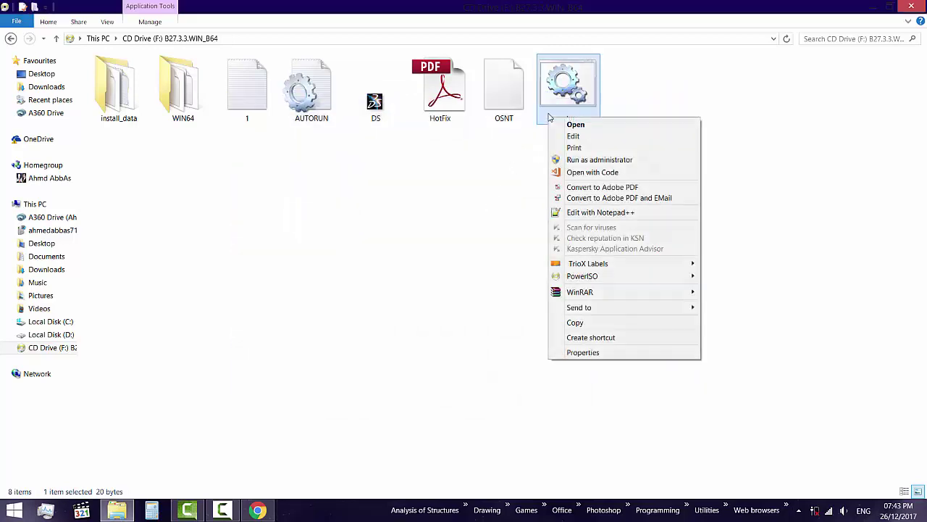
left_click(563, 92)
right_click(562, 92)
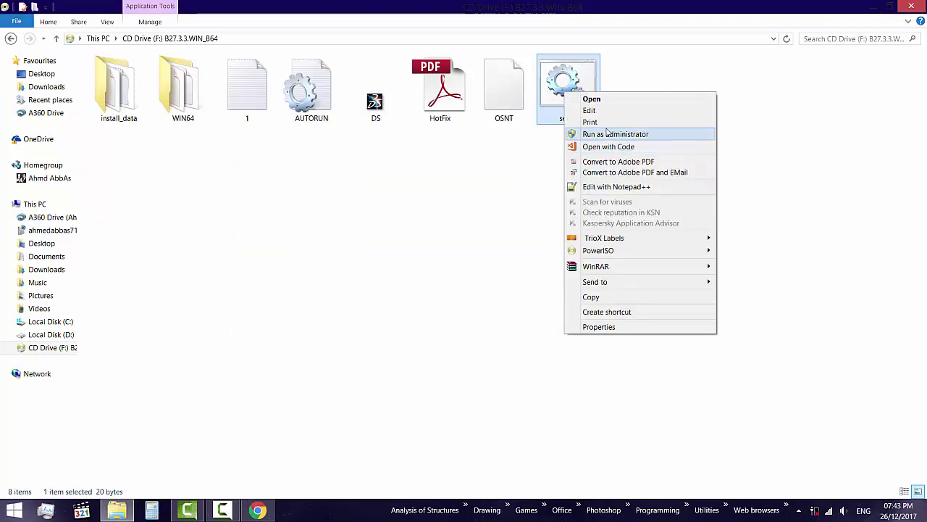
left_click(613, 134)
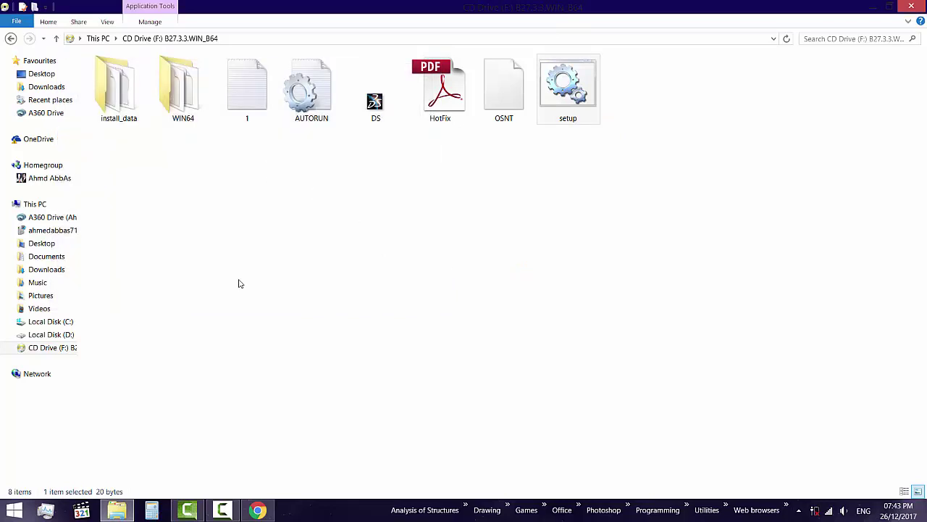
Open the Crack folder inside the DS CATIA P3 V5-6R2017 GA SP0 (x64) Multilingual with Documentation folder in Downloads\New folder
left_click(64, 87)
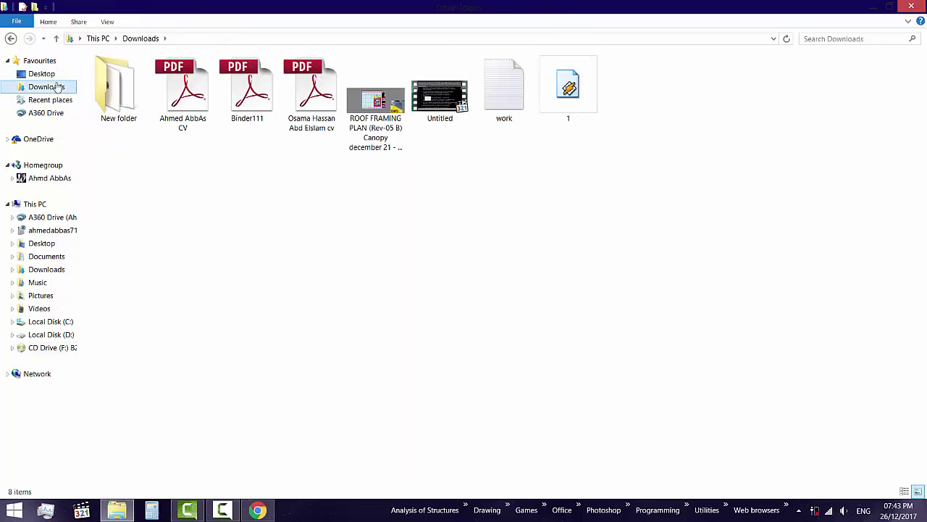
double_click(108, 110)
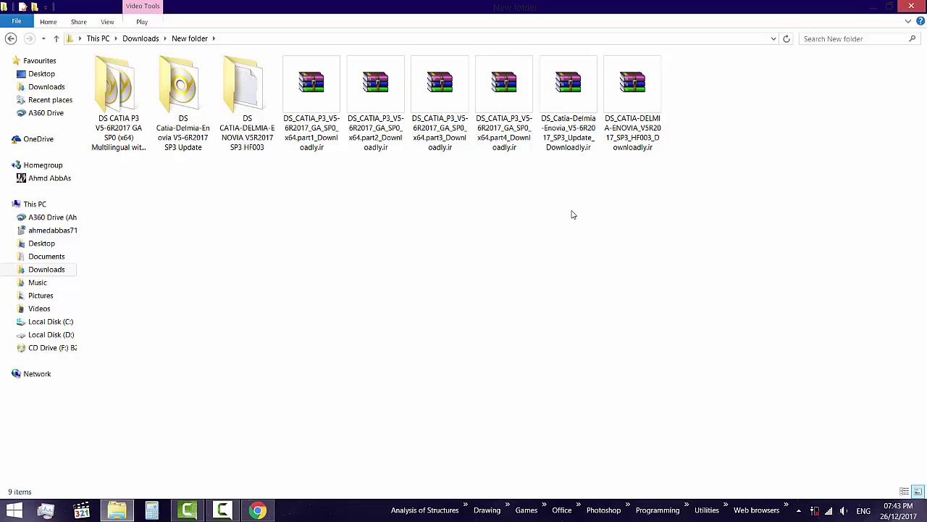
double_click(100, 118)
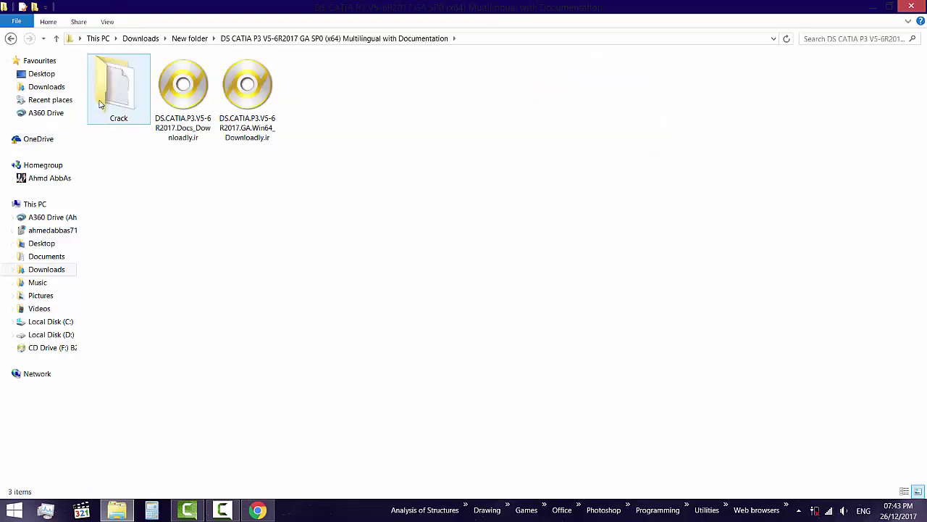
double_click(100, 104)
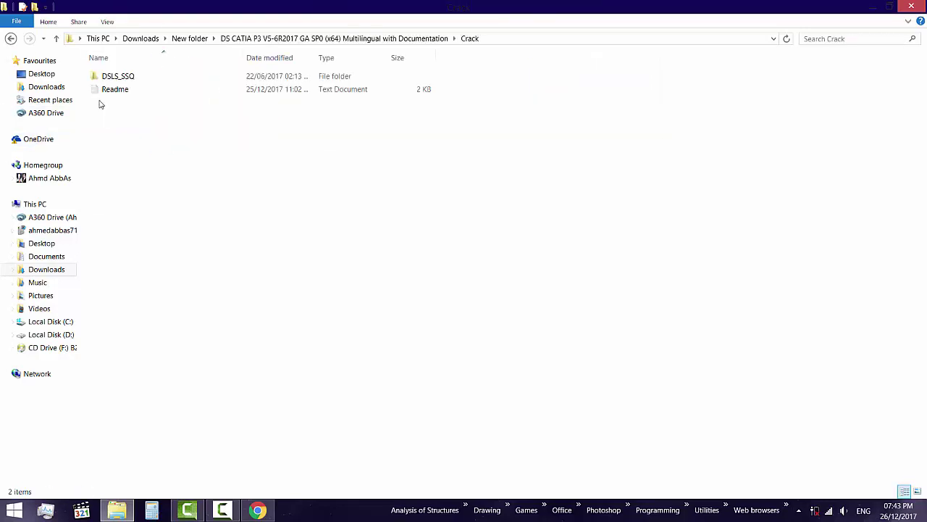
left_click(55, 39)
left_click(55, 39)
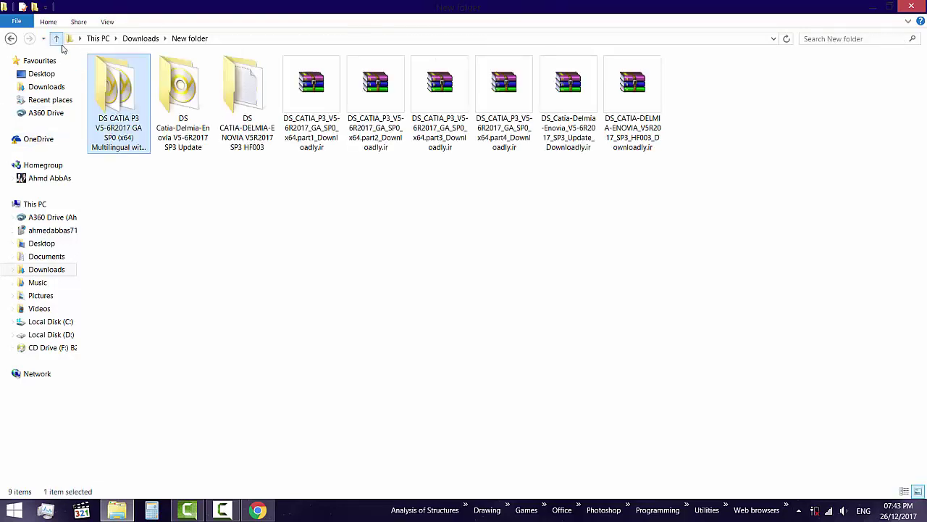
double_click(116, 103)
double_click(116, 103)
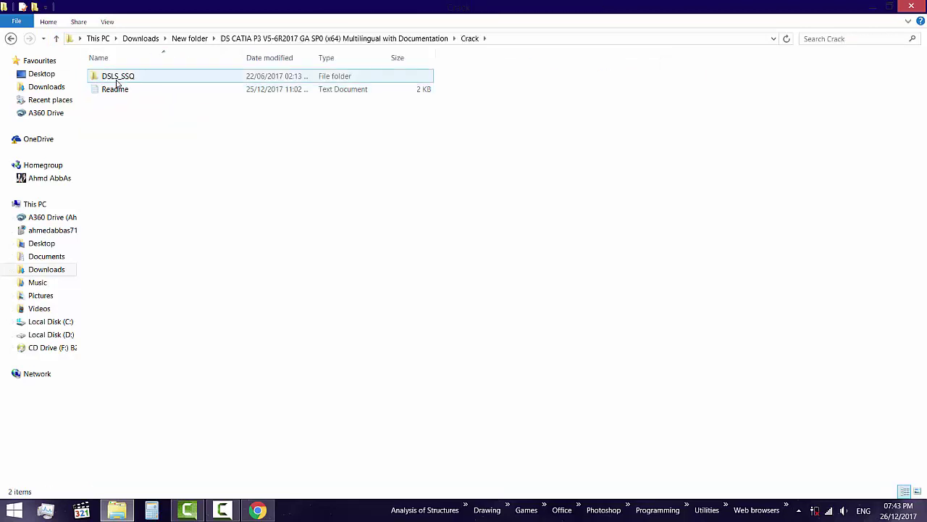
Open the DSLS_SSQ folder and run DSLS_SSQ_V6R2017x_Installer_20170620 as administrator
double_click(116, 80)
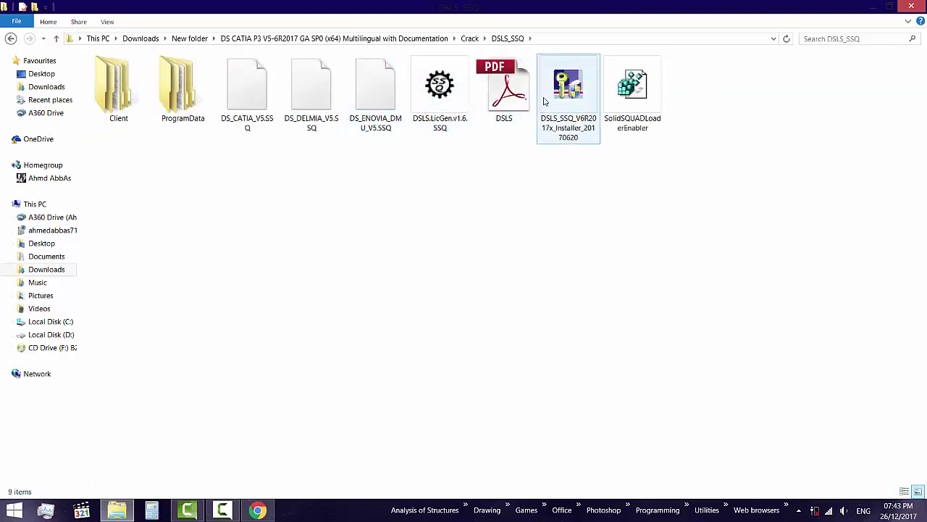
left_click(232, 505)
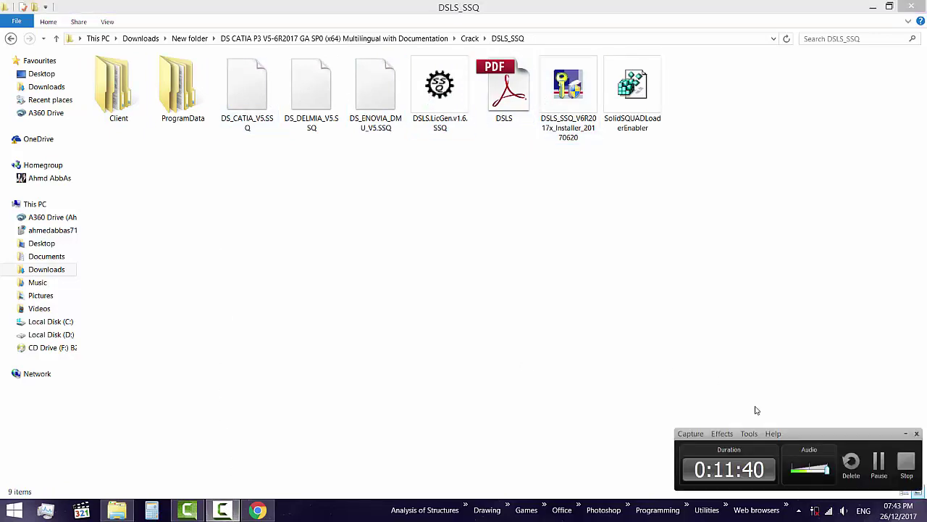
left_click(667, 254)
left_click(576, 82)
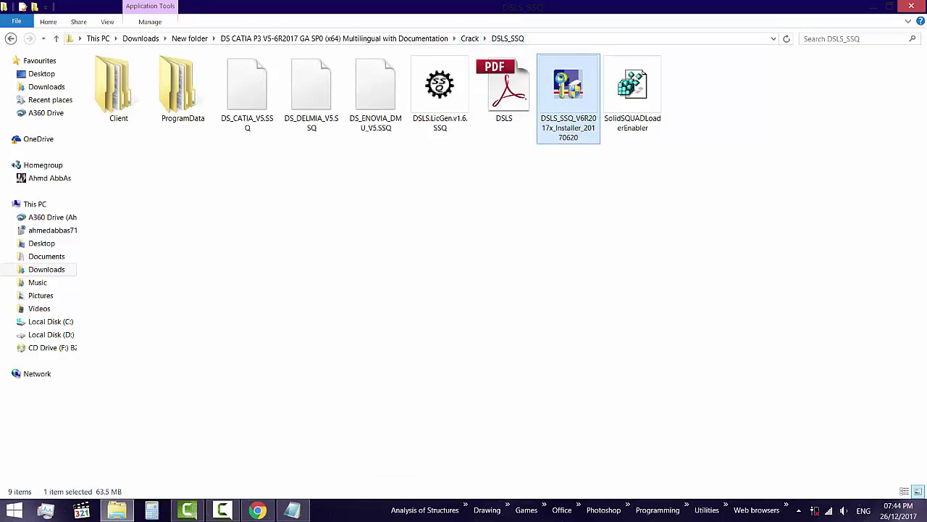
right_click(556, 74)
left_click(585, 110)
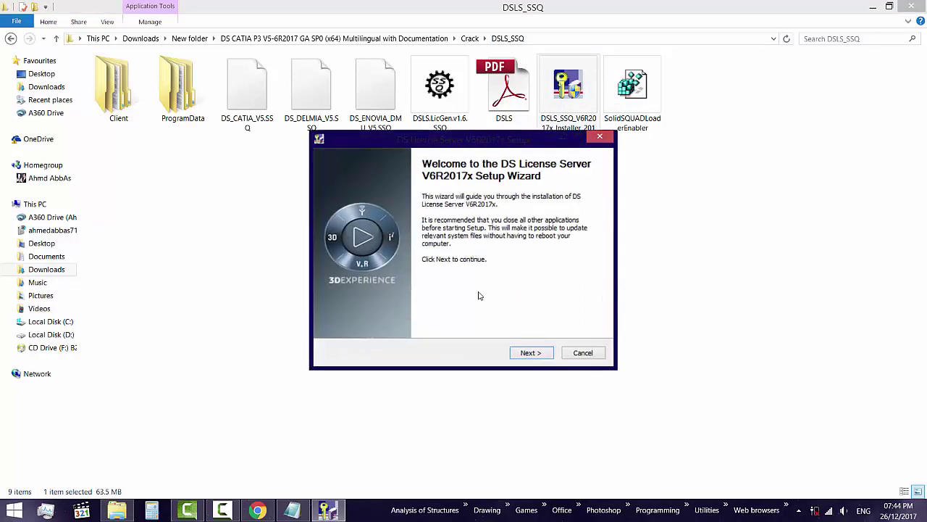
Install DS License Server V6R2017x in C:\Program Files (x86)\Dassault Systemes\DS License Server
left_click(516, 352)
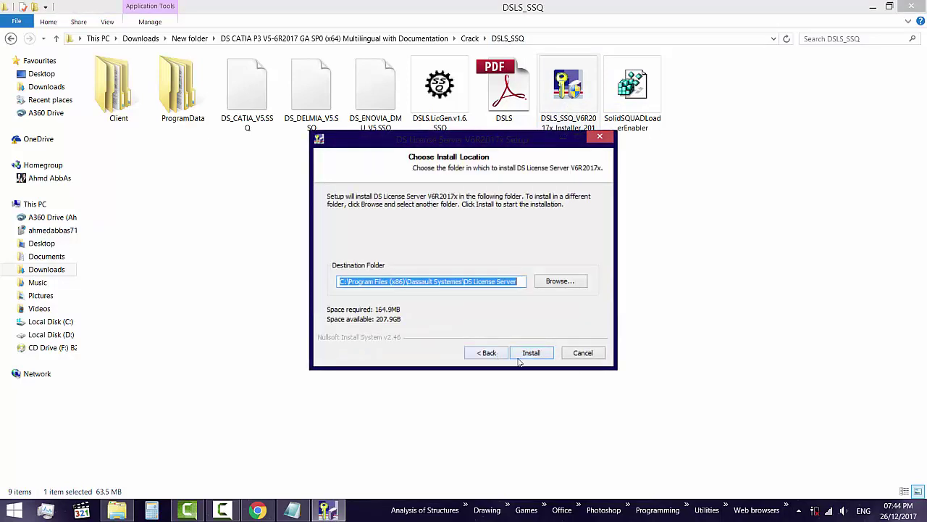
left_click(523, 354)
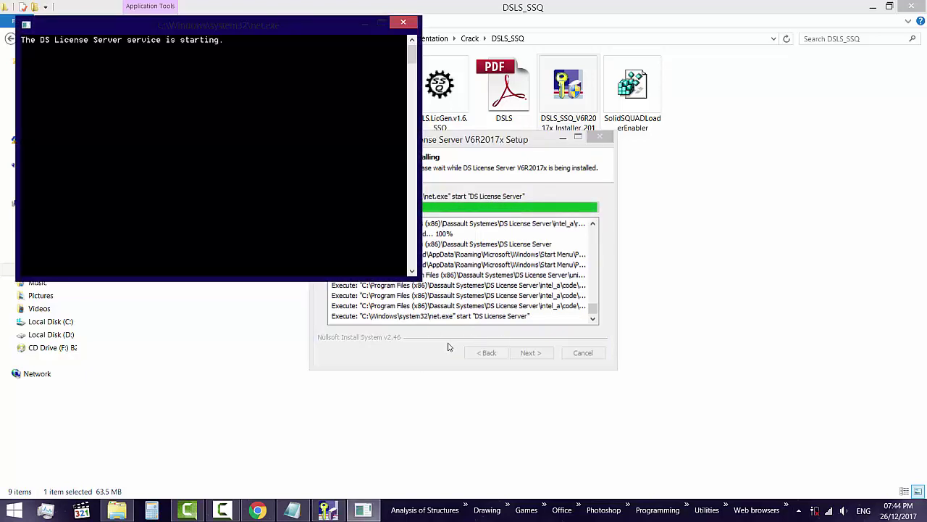
left_click(222, 509)
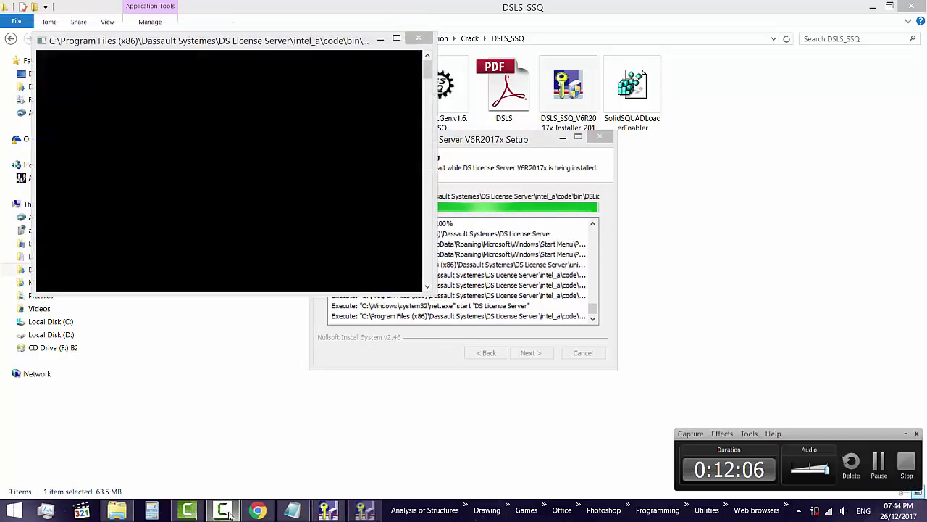
left_click(885, 462)
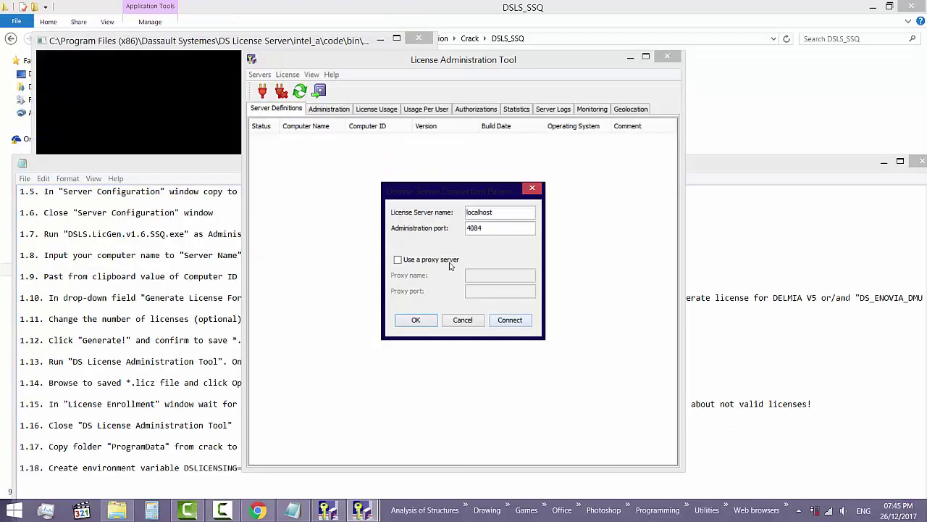
Add the localhost license server with administration port 4084 and close the License Administration Tool
left_click(415, 320)
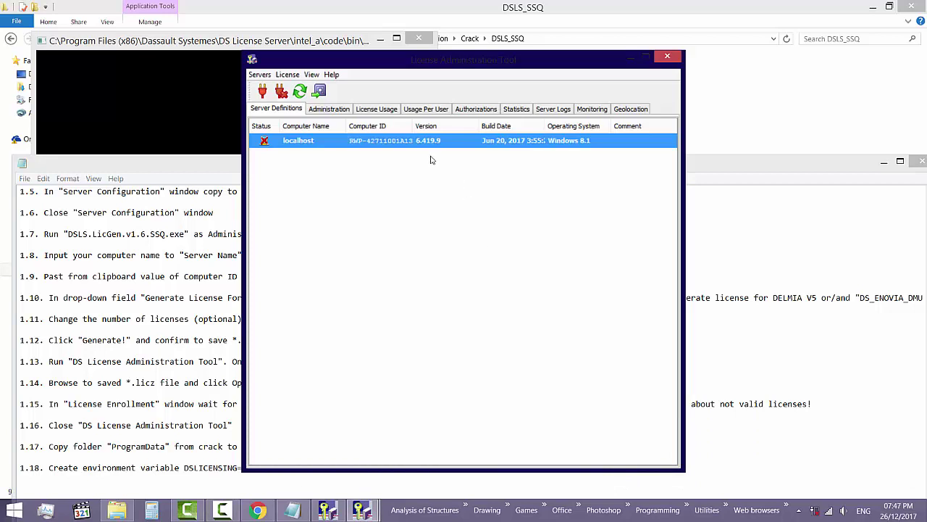
left_click(667, 56)
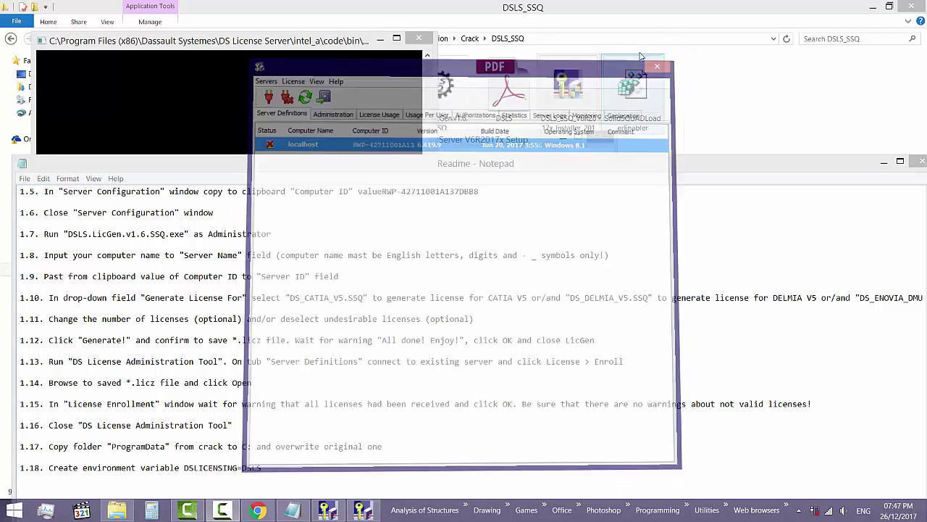
left_click(568, 90)
Finish the DS License Server setup wizard and run DSLS.LicGen.v1.6.SSQ as administrator
left_click(453, 90)
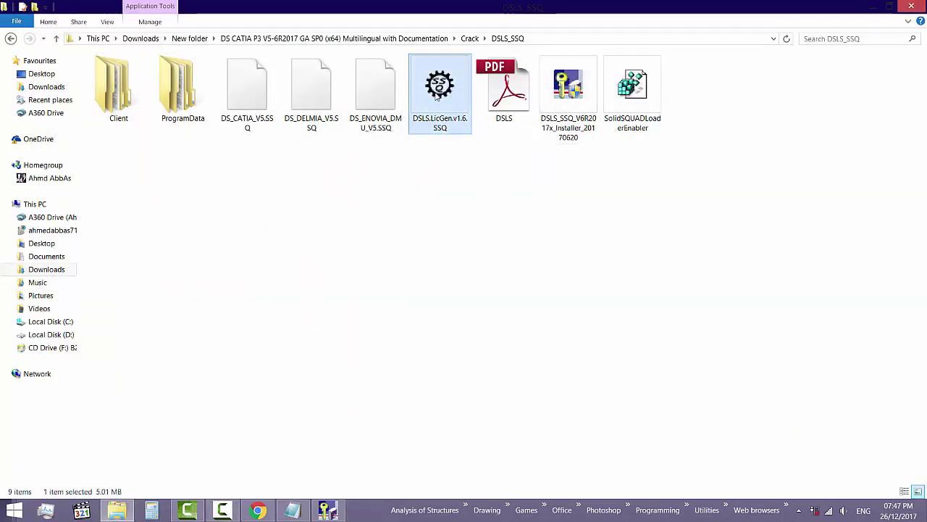
left_click(328, 510)
left_click(525, 352)
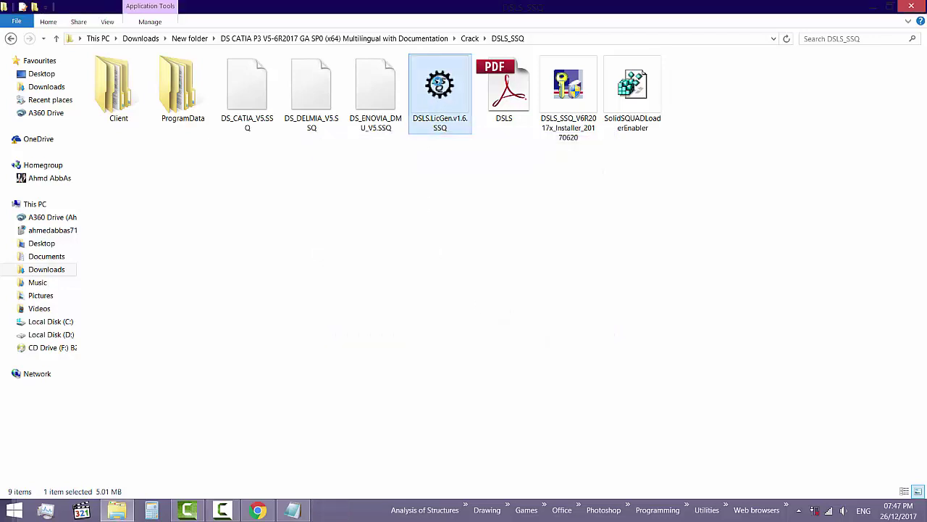
right_click(438, 83)
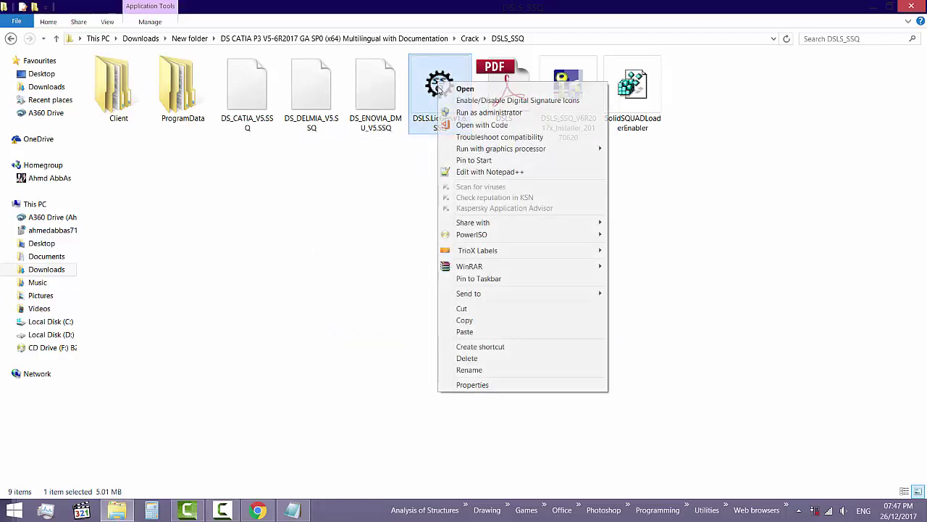
left_click(470, 113)
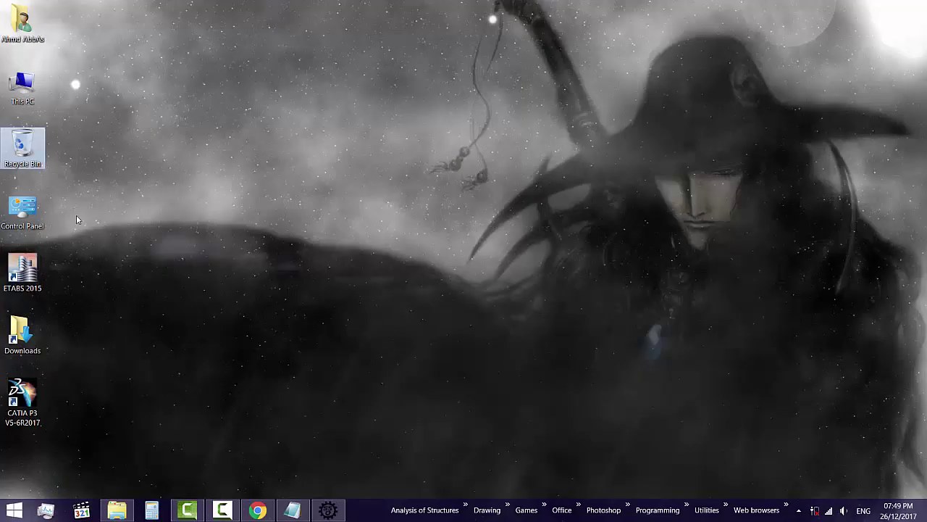
Check the computer name in the properties of This PC and return to the DS LicGen window
right_click(17, 81)
left_click(46, 230)
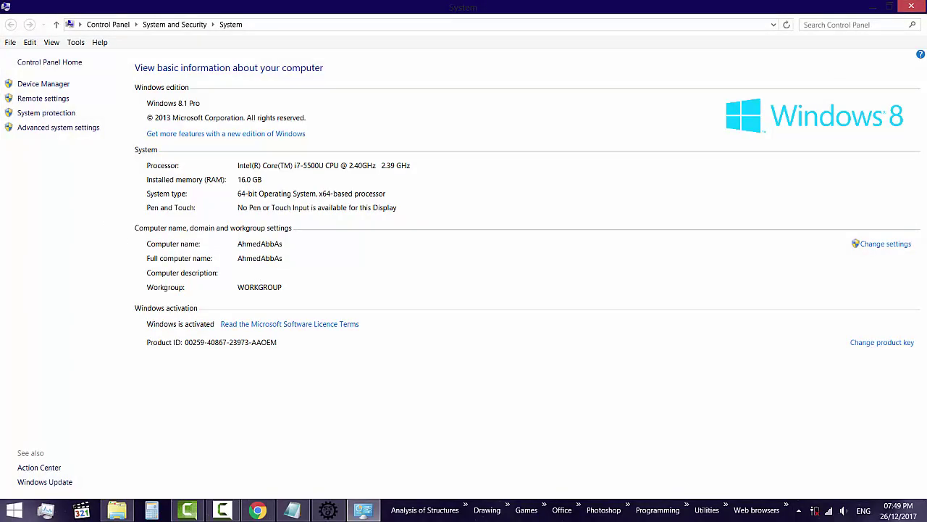
key("alt+F4")
left_click(328, 510)
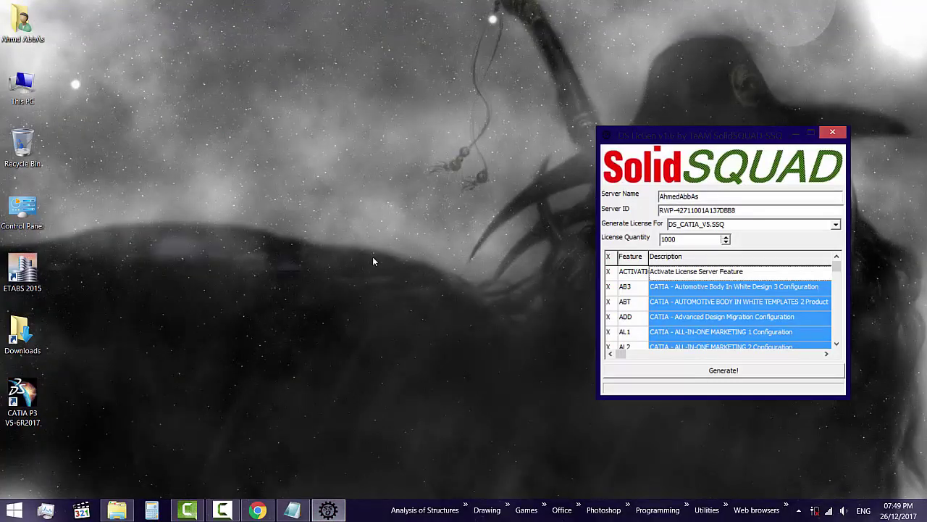
mouse_move(258, 510)
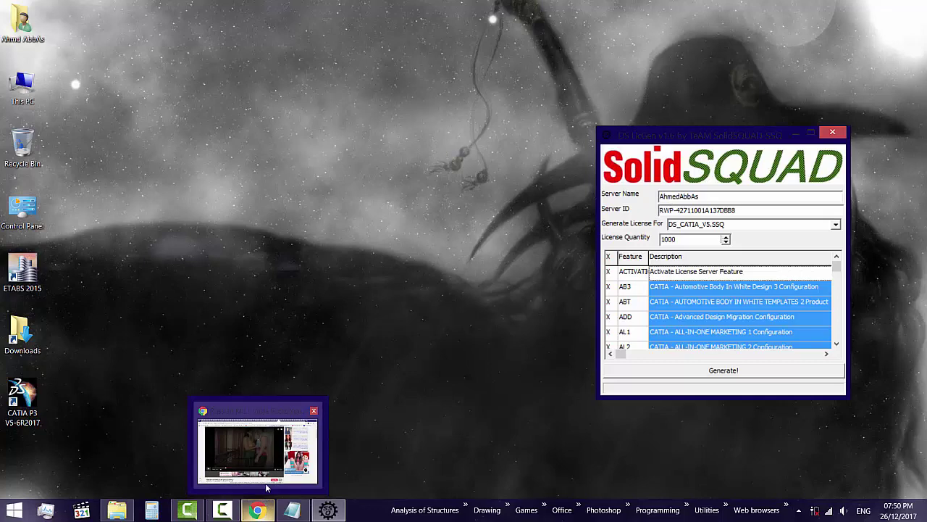
left_click(267, 486)
left_click(901, 10)
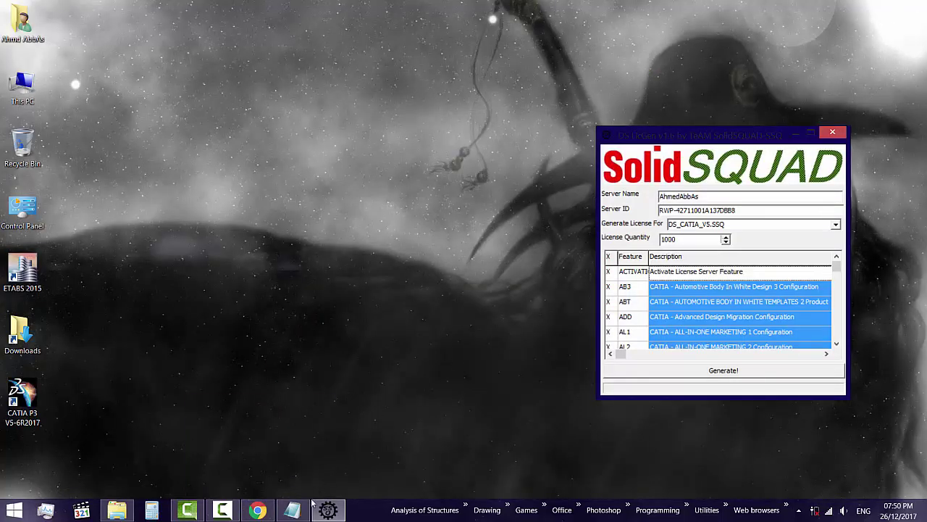
left_click(224, 510)
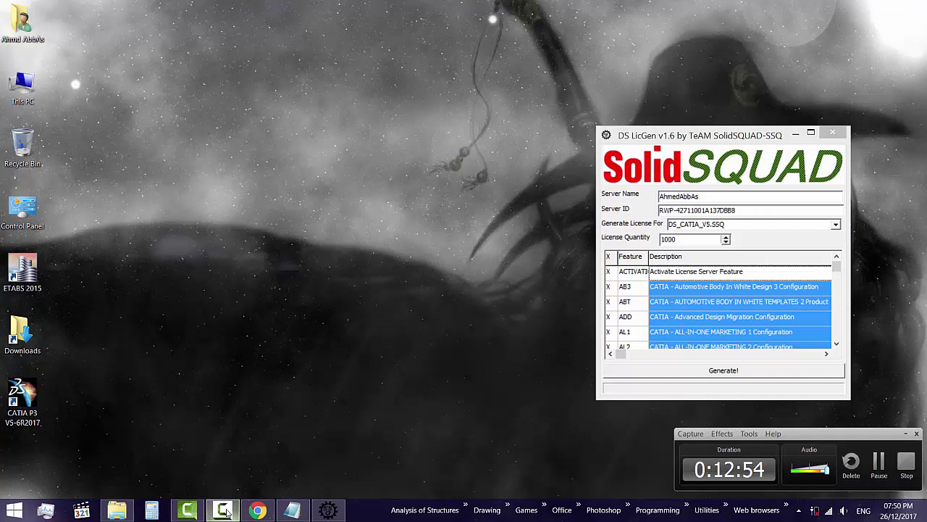
left_click(223, 511)
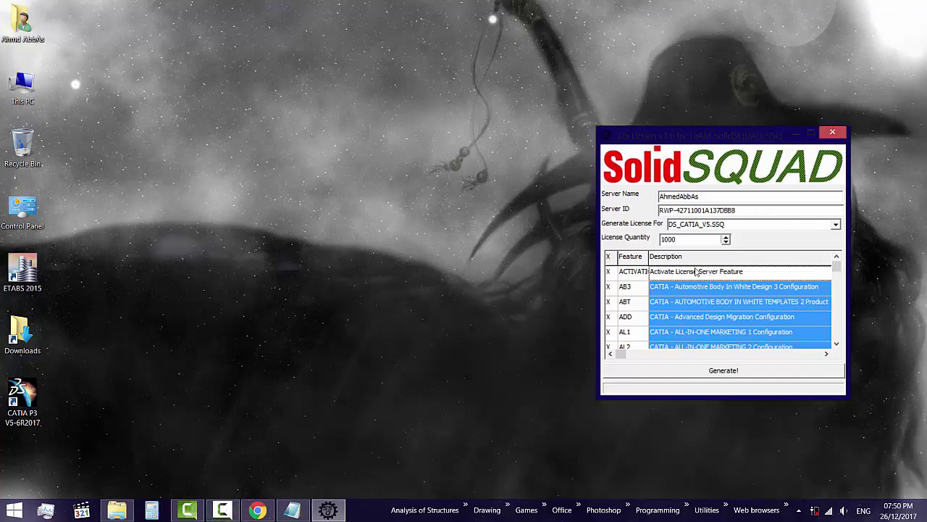
Generate the license for DS_CATIA_V5.SSQ and save the license file to the Desktop
left_click(707, 371)
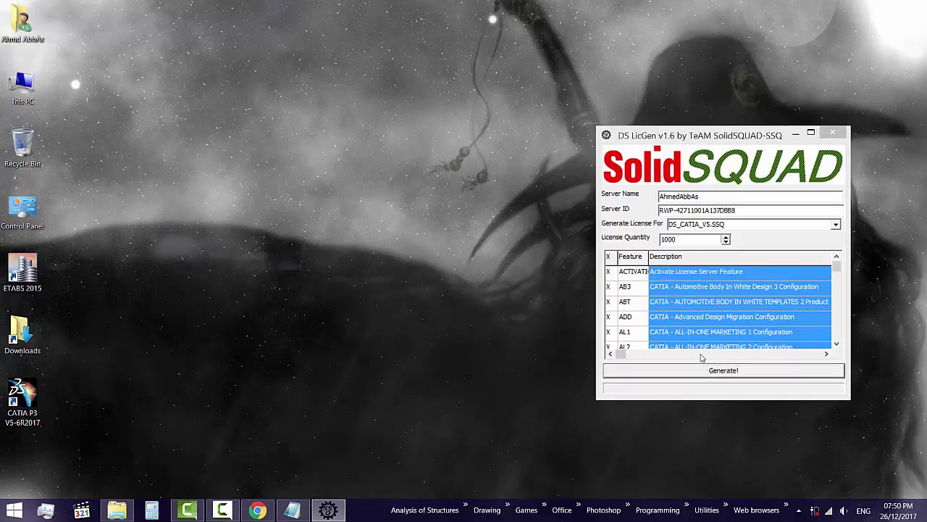
left_click(326, 178)
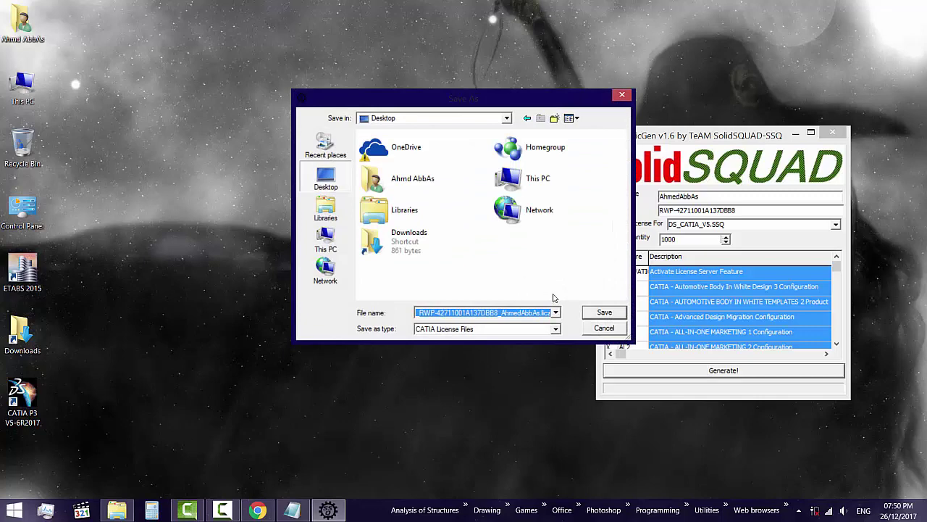
left_click(603, 312)
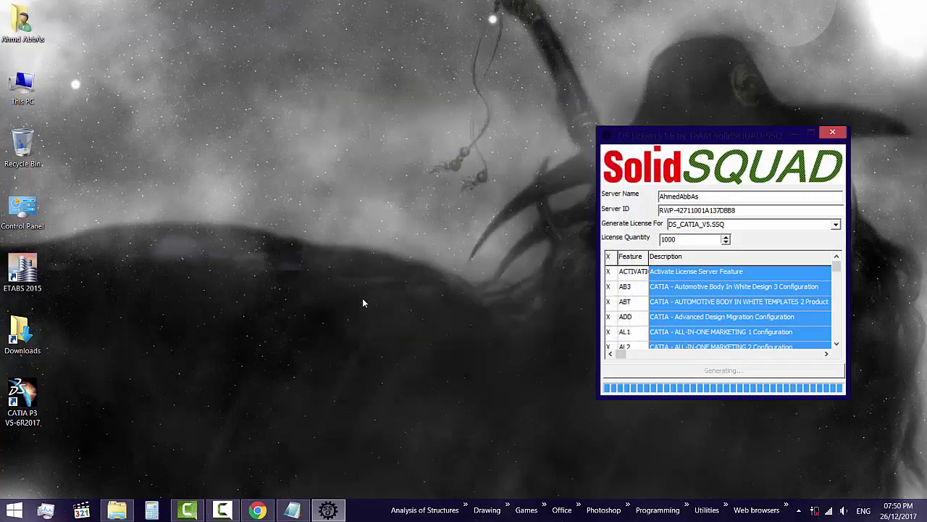
left_click(449, 282)
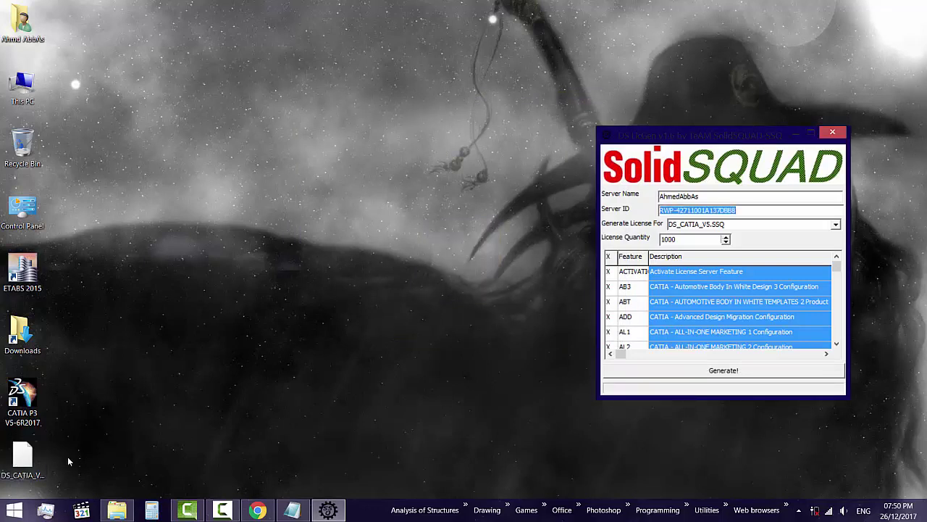
left_click(224, 510)
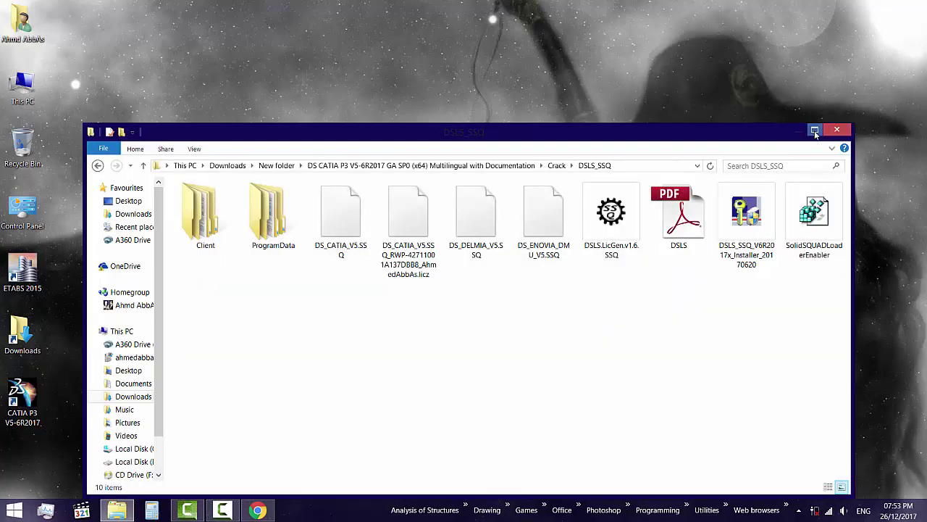
Copy the Client and ProgramData folders and the four license files beside them from the DSLS_SSQ folder
left_click(814, 131)
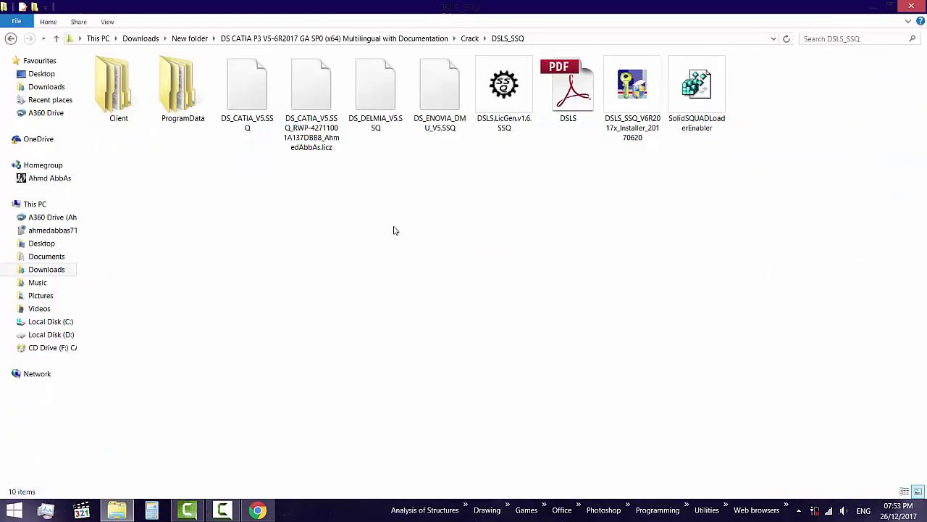
left_click_drag(435, 144, 94, 58)
right_click(117, 79)
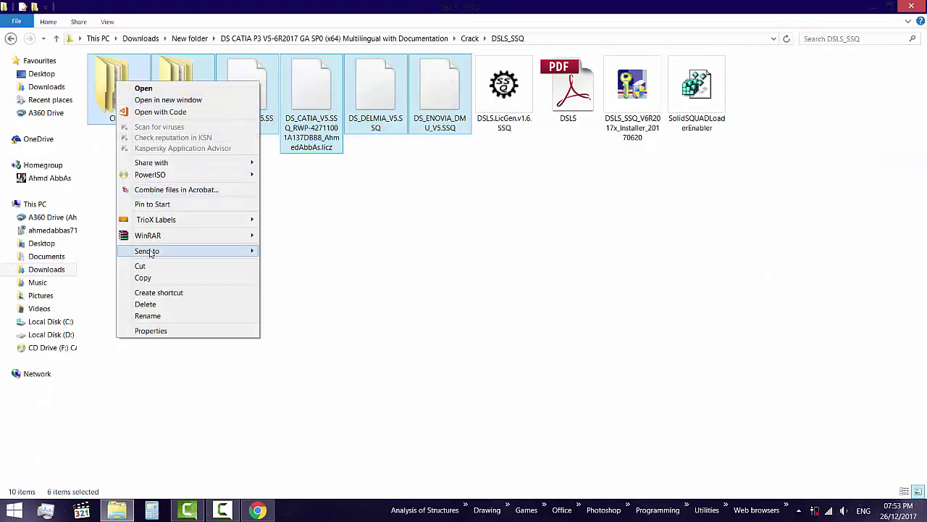
left_click(142, 278)
Paste the copied folders and files into C:\Program Files\Dassault Systemes\B27 with administrator permission
left_click(49, 321)
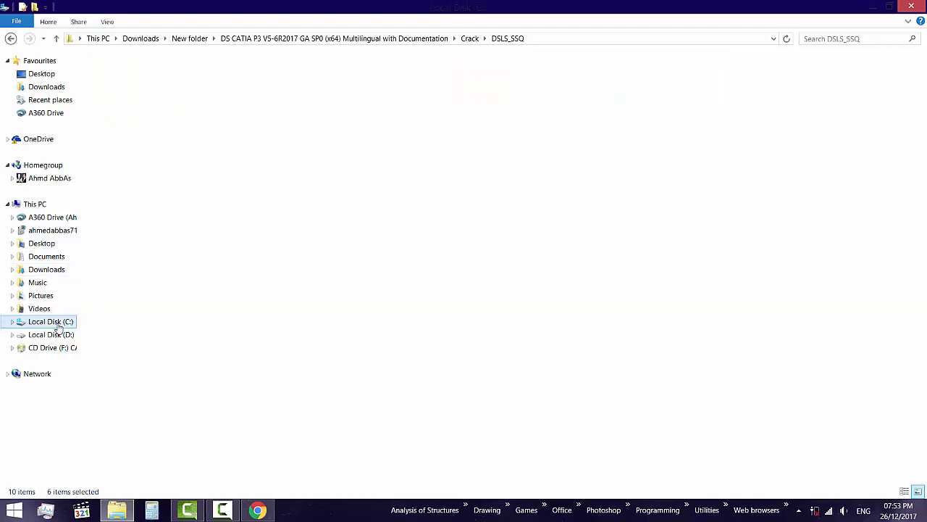
double_click(309, 103)
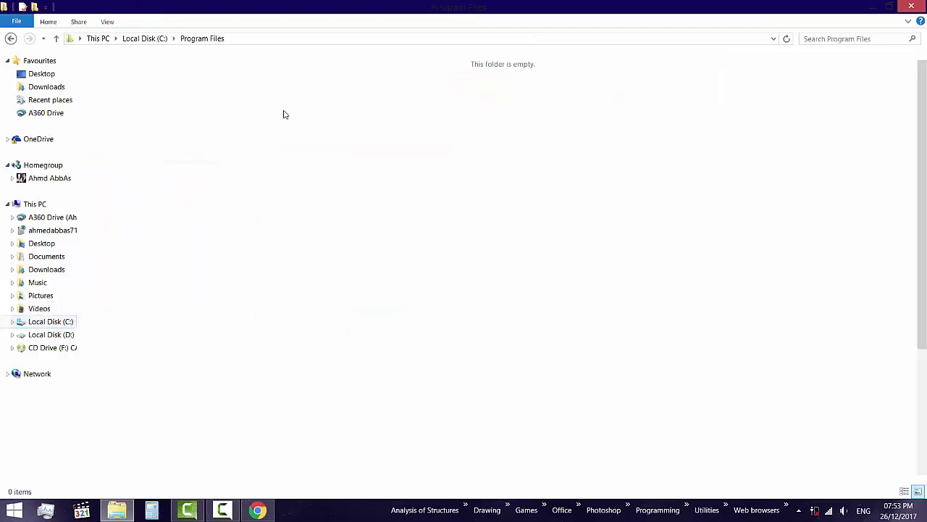
double_click(120, 114)
double_click(116, 77)
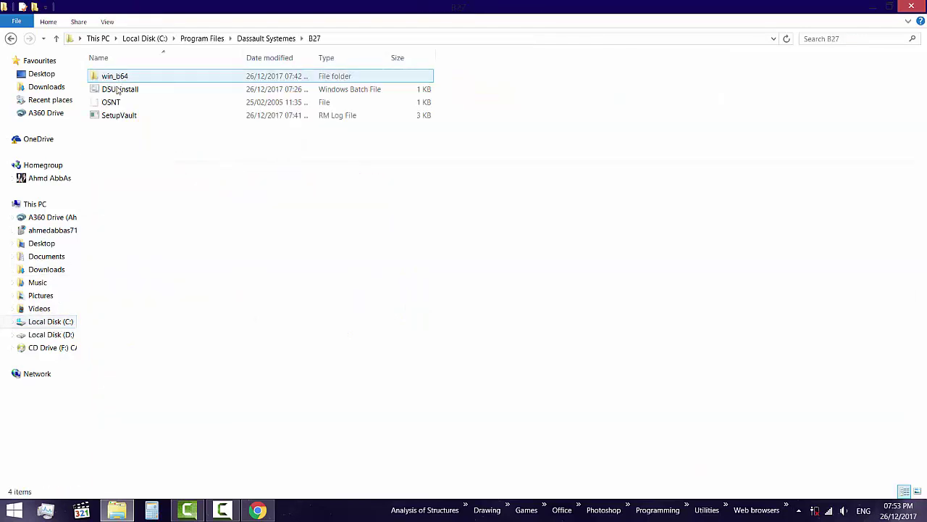
right_click(124, 144)
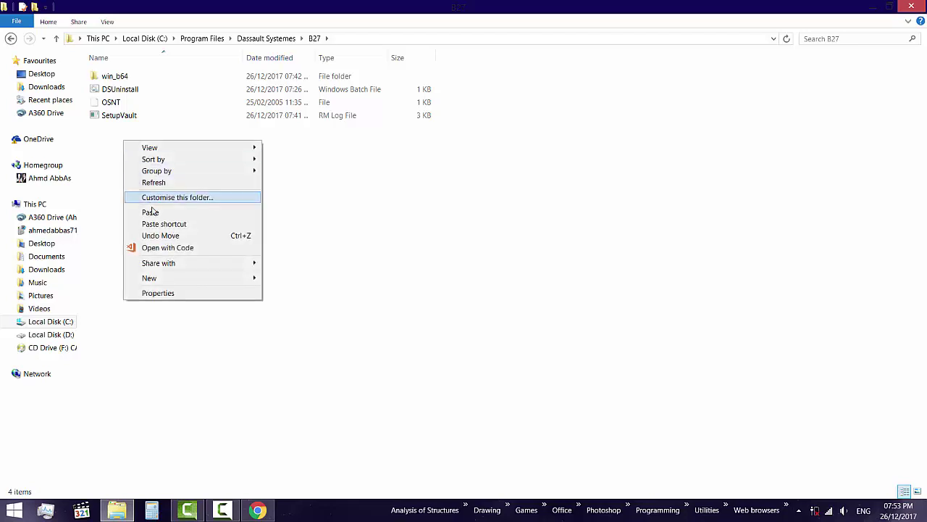
left_click(163, 210)
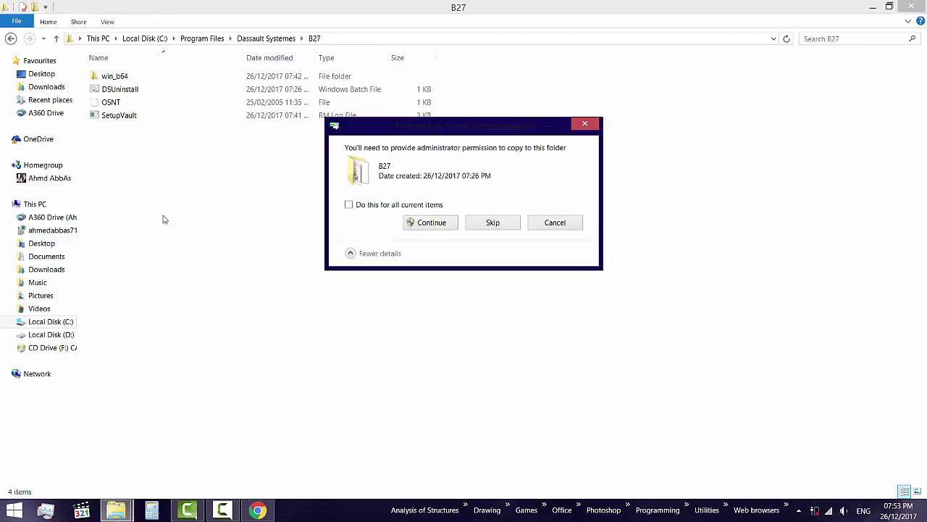
left_click(430, 223)
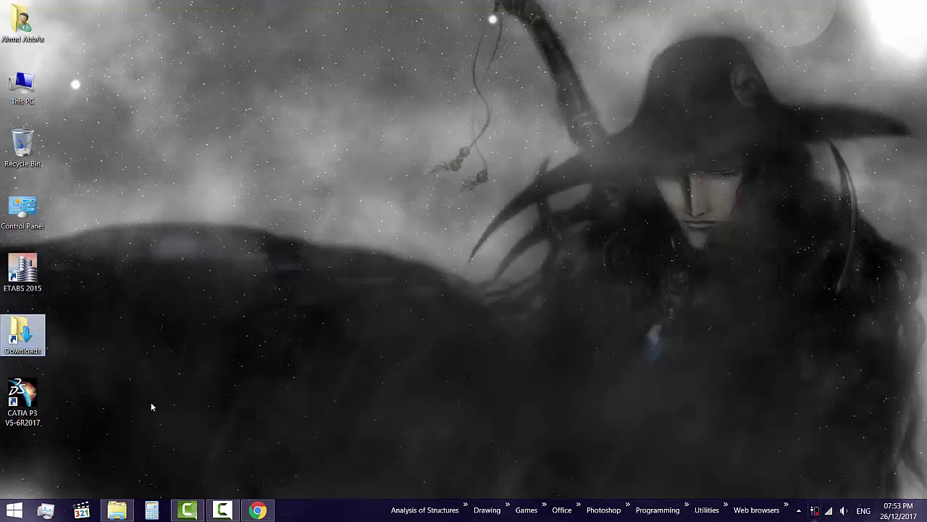
Open the file location of the CATIA P3 V5-6R2017 desktop shortcut from its properties
double_click(25, 394)
right_click(22, 405)
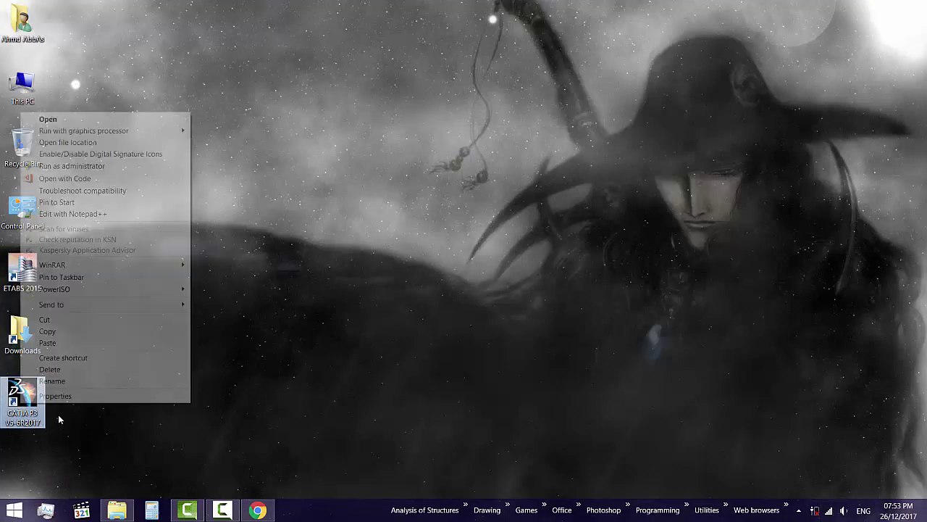
left_click(58, 397)
left_click(78, 397)
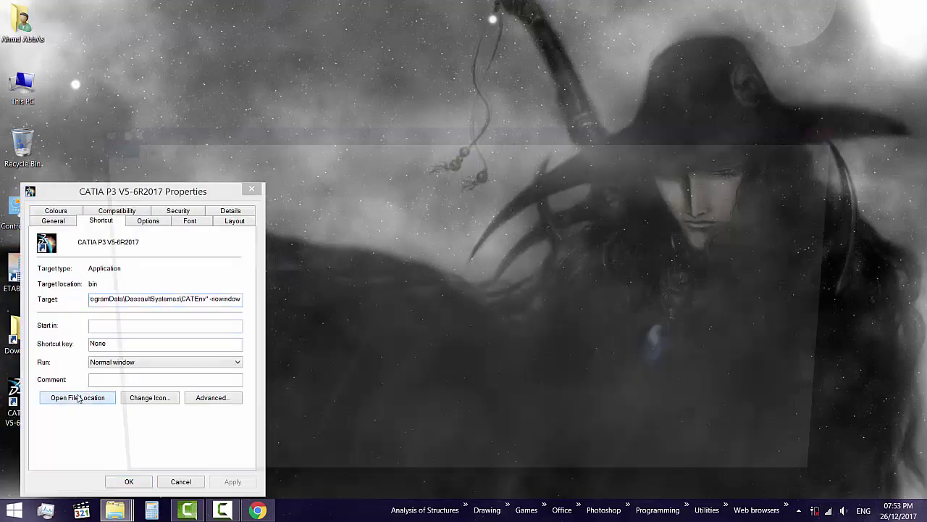
Paste the copied folders and files into B27\win_b64\code\bin with administrator permission and close the folder and properties windows
right_click(582, 277)
left_click(606, 346)
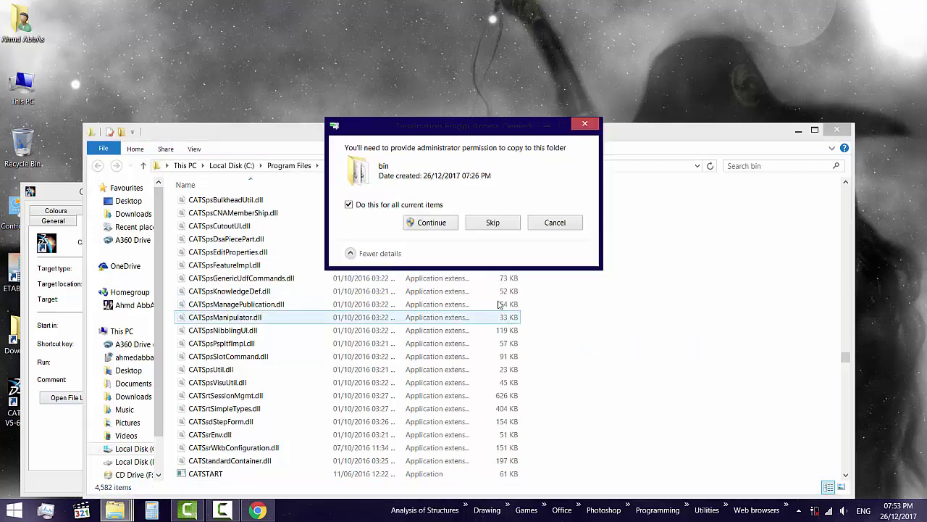
left_click(426, 222)
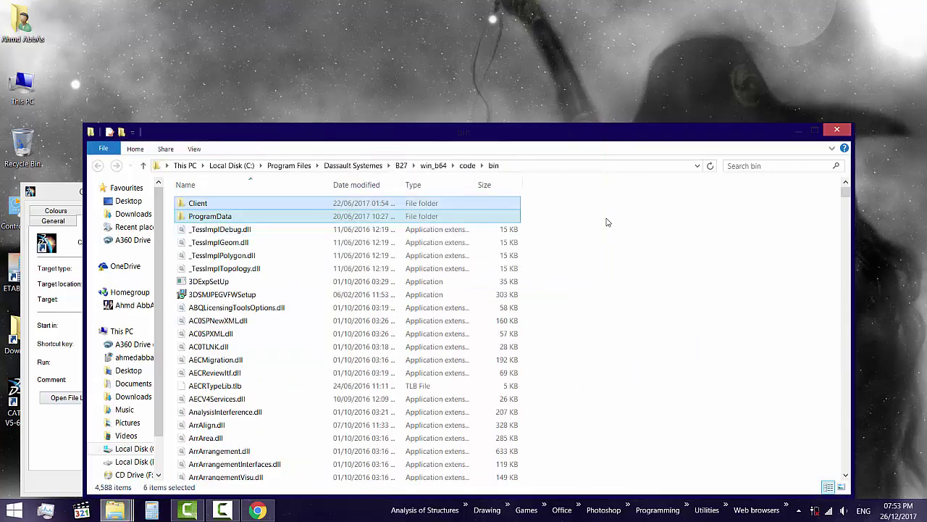
left_click(826, 133)
left_click(245, 187)
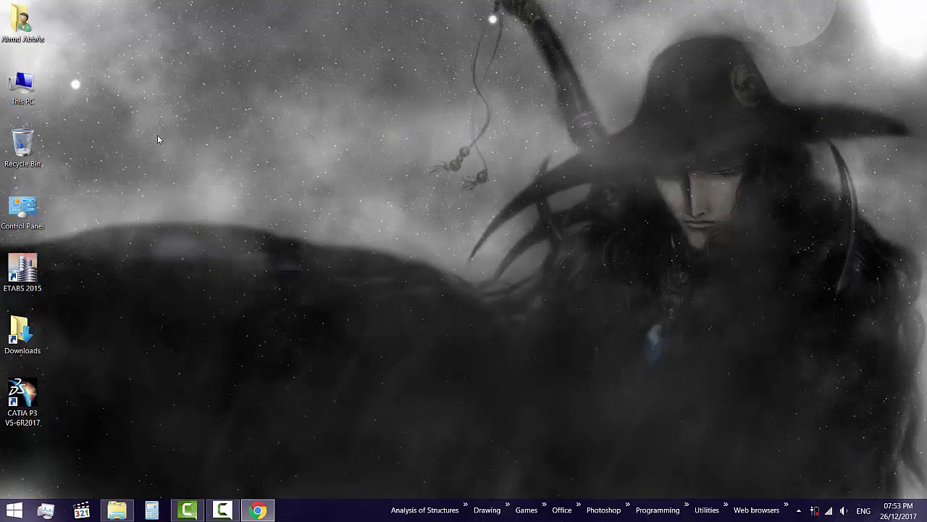
Refresh the desktop and launch CATIA P3 V5-6R2017 from its desktop shortcut
right_click(158, 137)
left_click(176, 166)
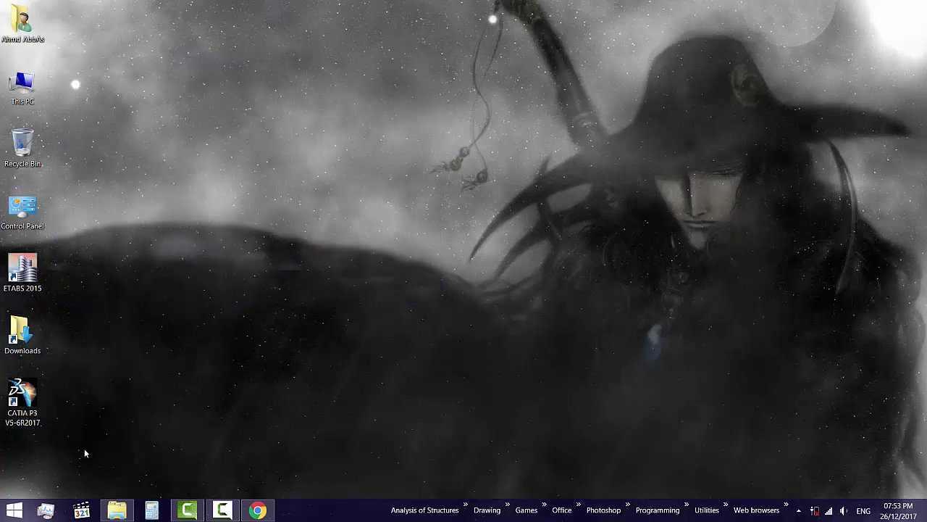
double_click(35, 406)
right_click(122, 219)
left_click(151, 247)
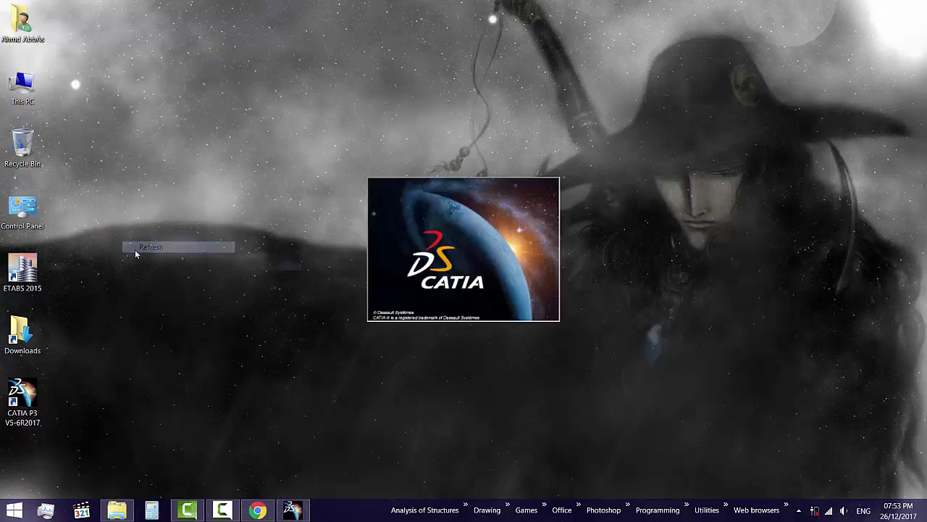
Open the Readme in the Crack folder of the CATIA P3 V5-6R2017 download, dismissing CATIA's license message on the way
left_click(116, 510)
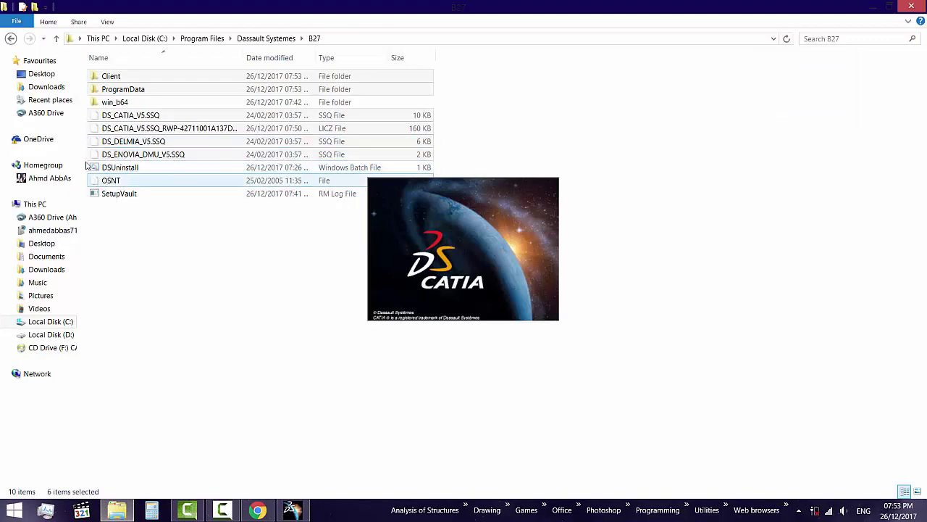
left_click(47, 87)
double_click(106, 97)
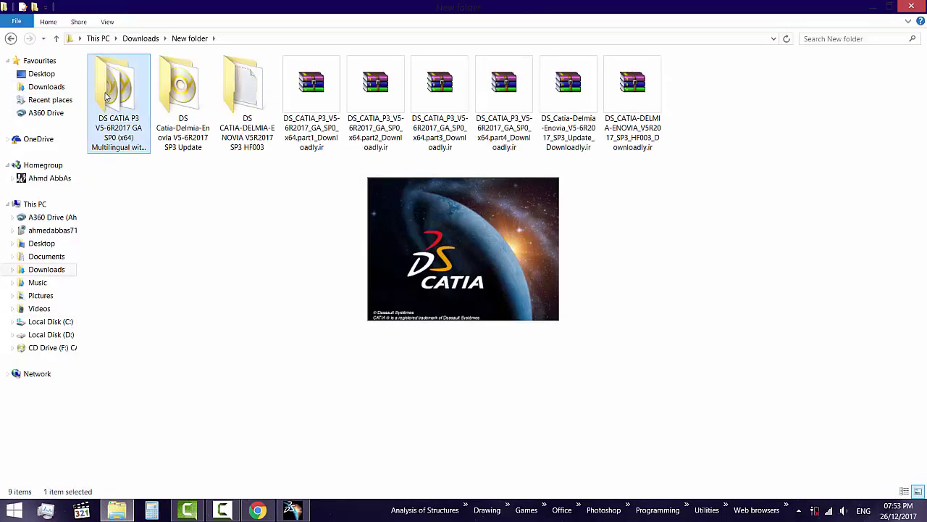
double_click(118, 105)
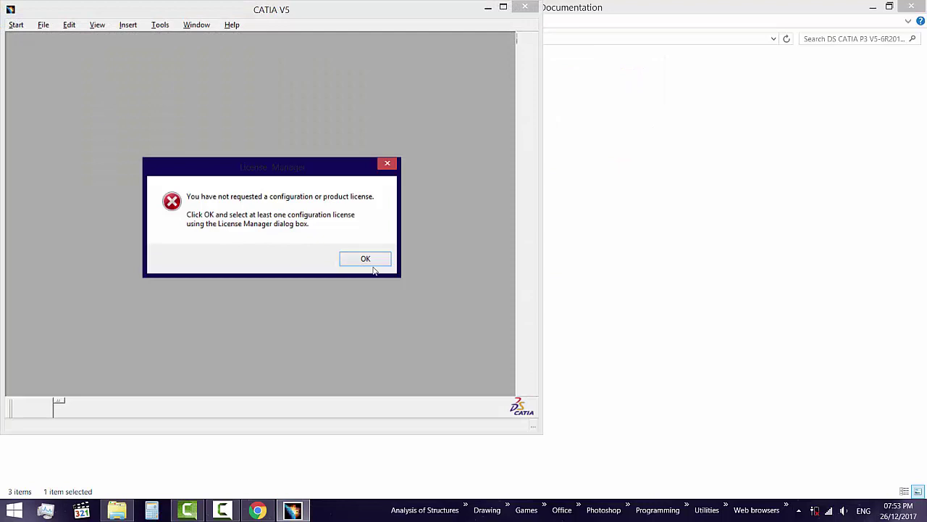
left_click(363, 260)
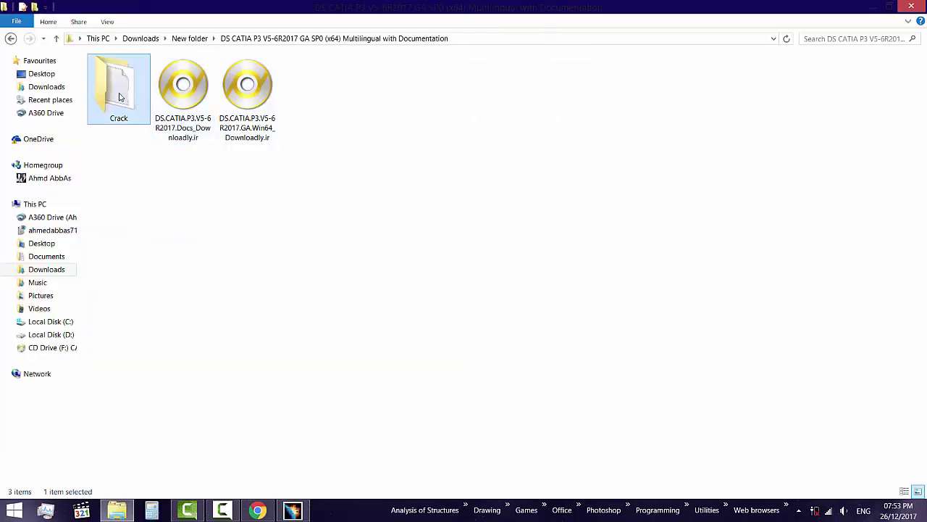
double_click(120, 97)
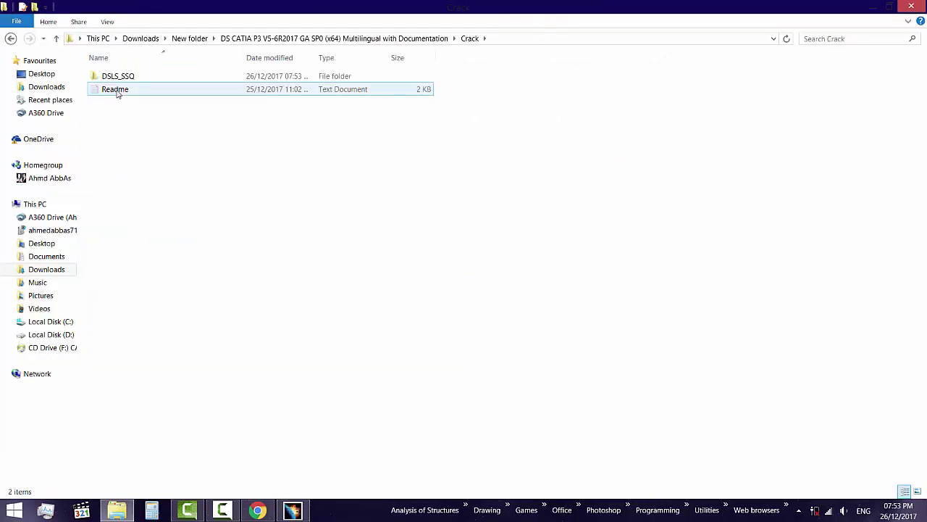
double_click(114, 89)
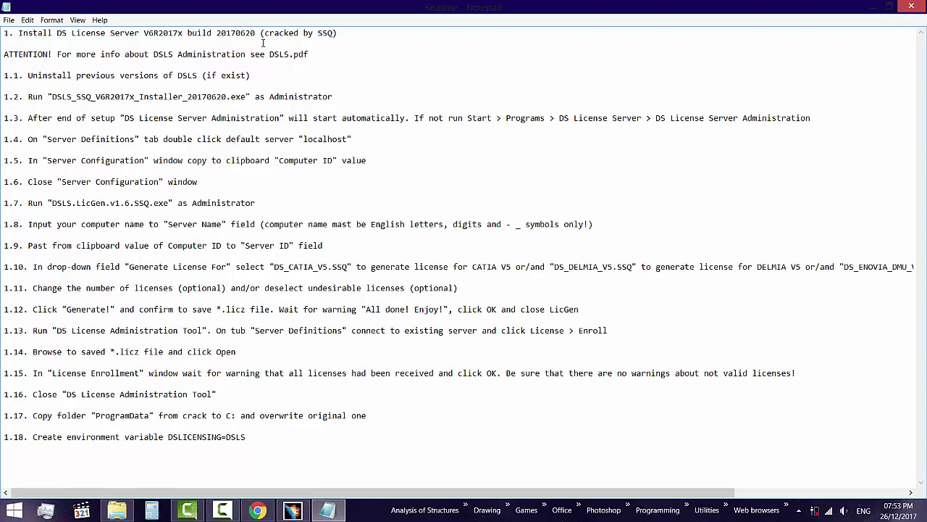
Delete the heading, the ATTENTION note and instruction 1.1 from the start of the Readme text
left_click_drag(310, 54, 3, 16)
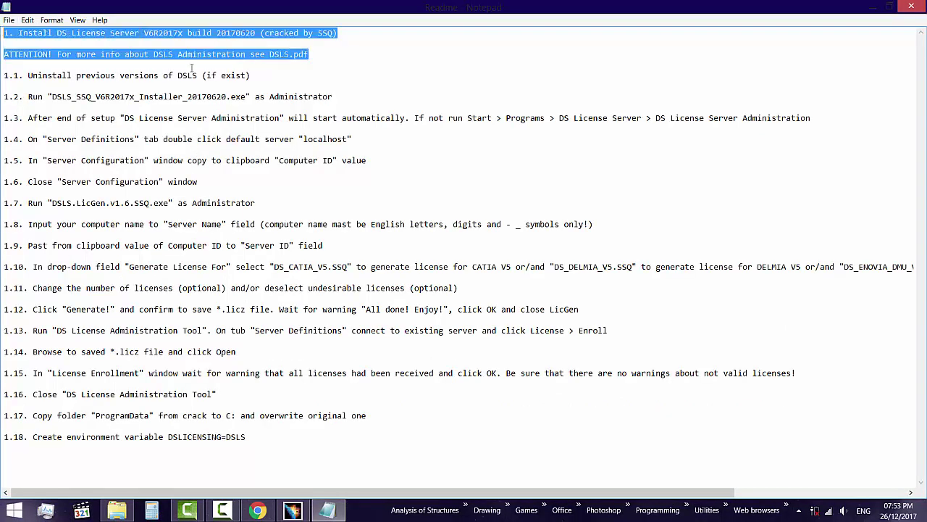
key("Delete")
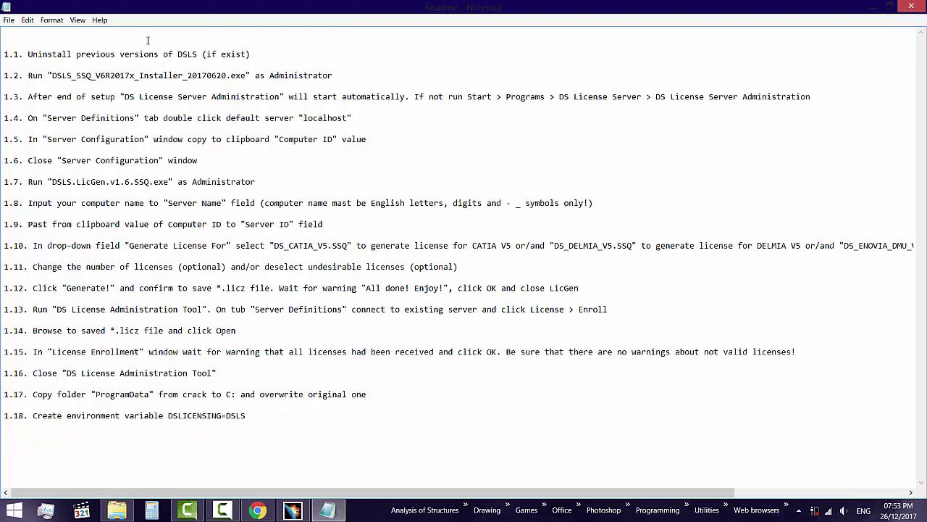
left_click_drag(257, 57, 3, 27)
key("Delete")
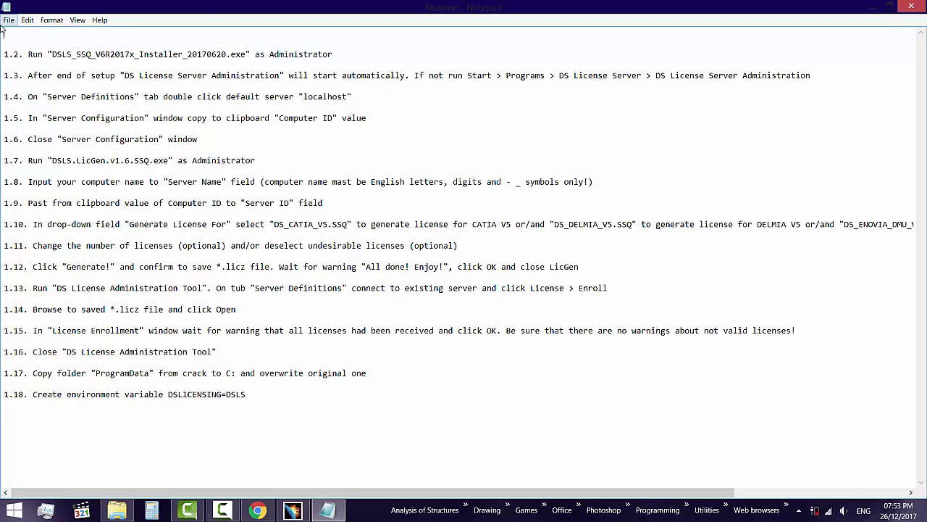
key("Delete")
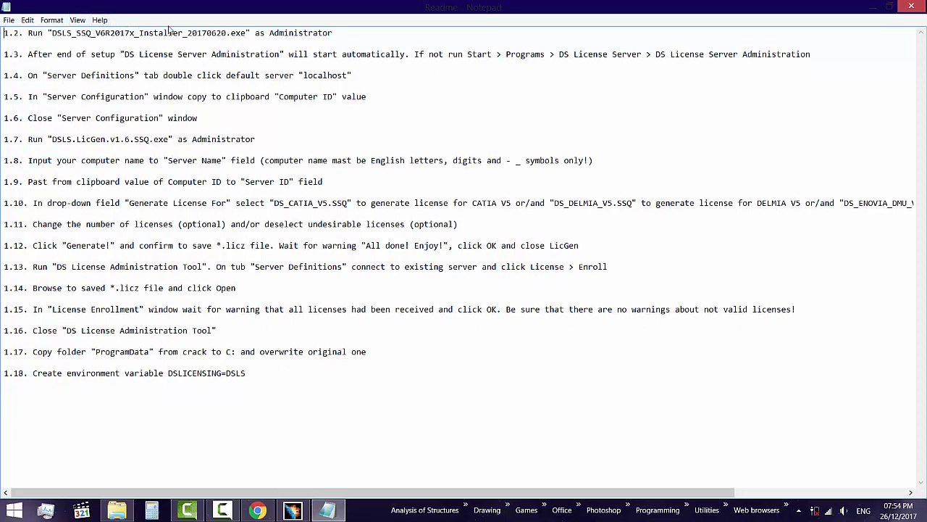
Open the DSLS_SSQ folder behind the Readme window and remove instruction 1.2 from the text
left_click_drag(341, 33, 2, 20)
left_click_drag(142, 5, 162, 131)
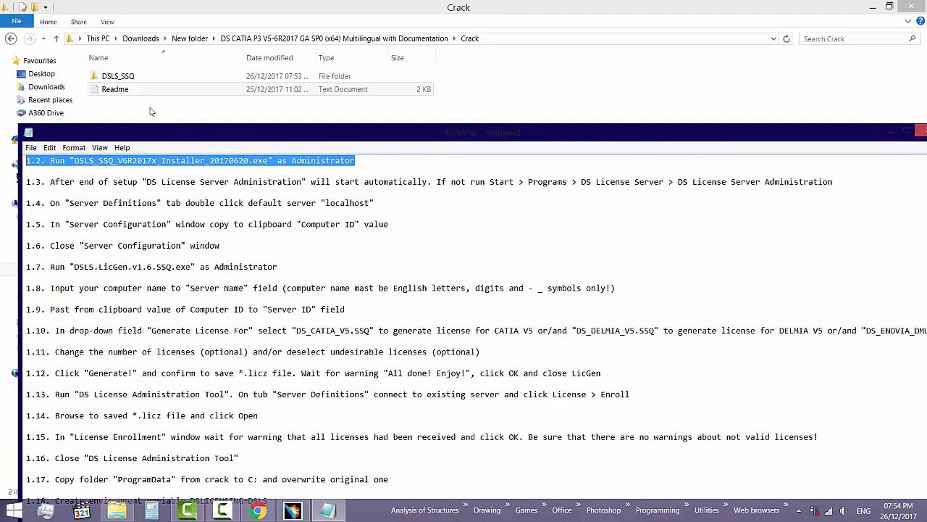
left_click(118, 76)
double_click(117, 76)
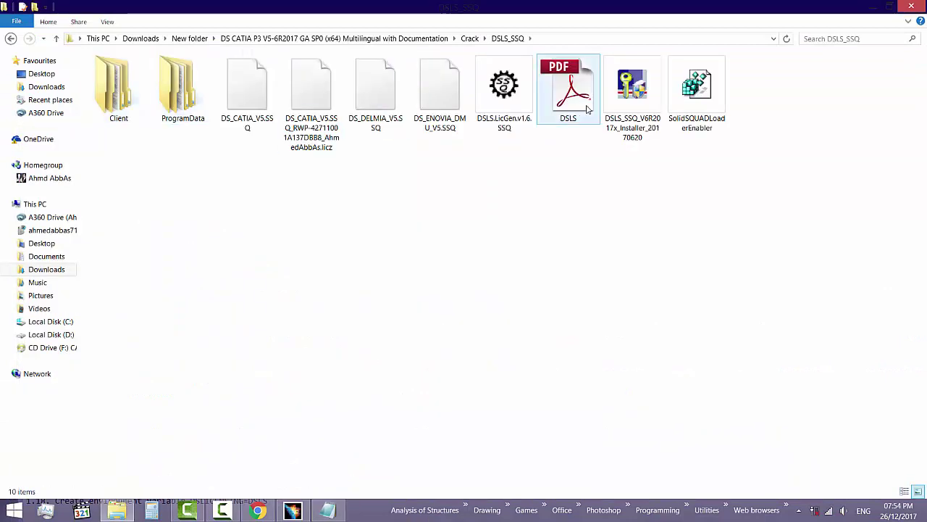
left_click(325, 511)
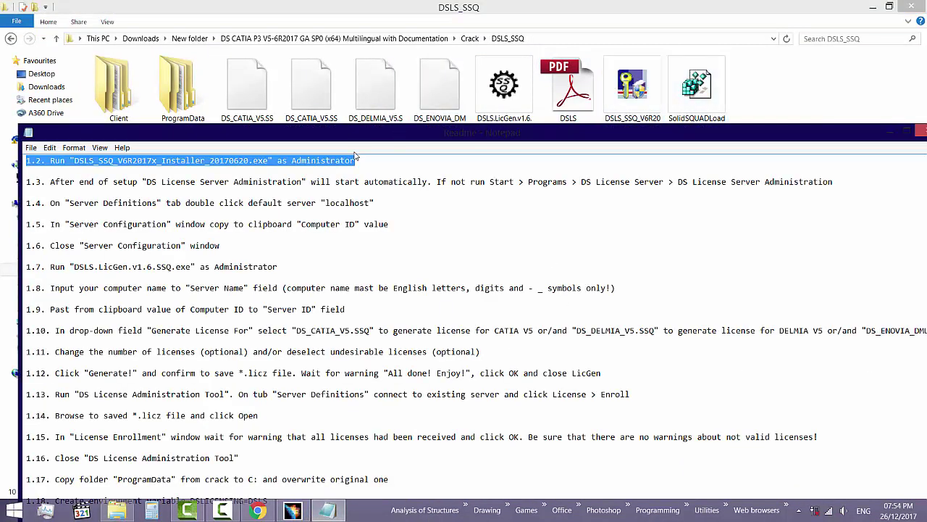
left_click_drag(374, 133, 377, 158)
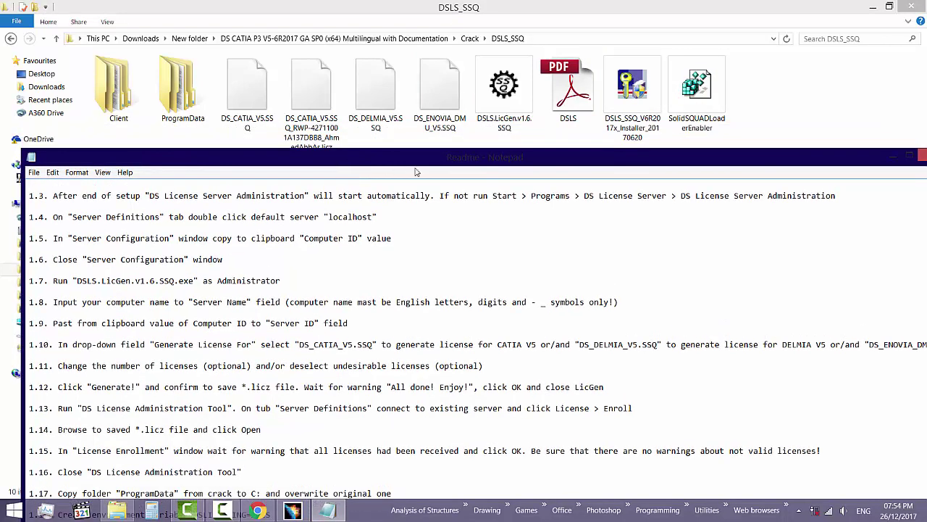
Delete instructions 1.3 and 1.4 from the Readme text
left_click_drag(839, 197, 2, 179)
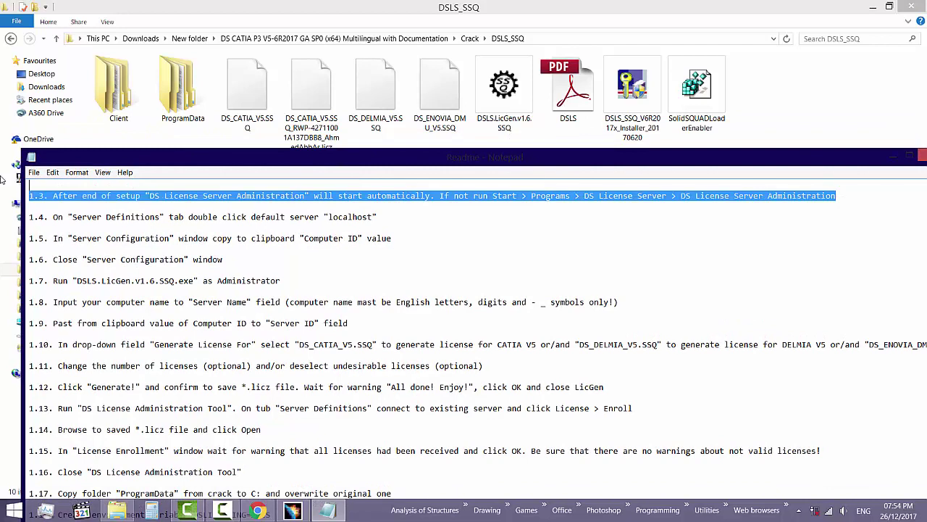
key("Delete")
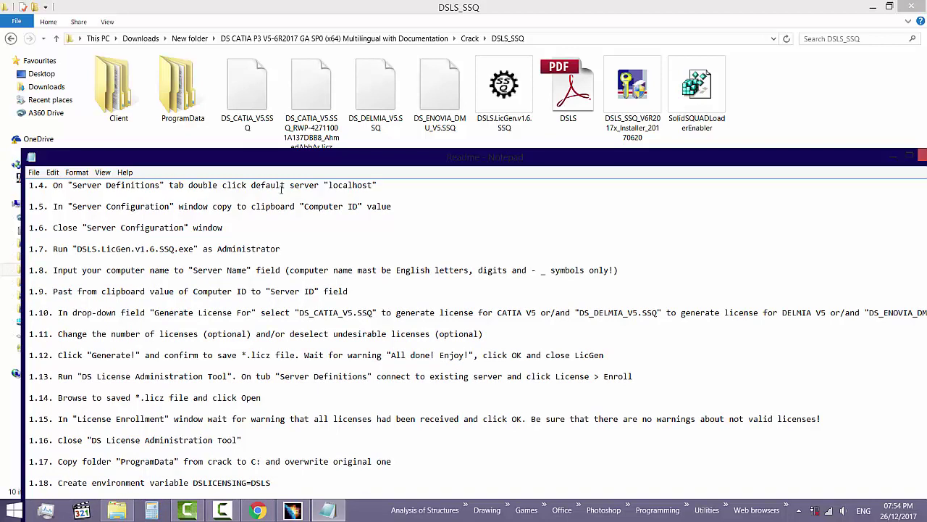
left_click_drag(391, 188, 11, 181)
key("Delete")
key("Delete")
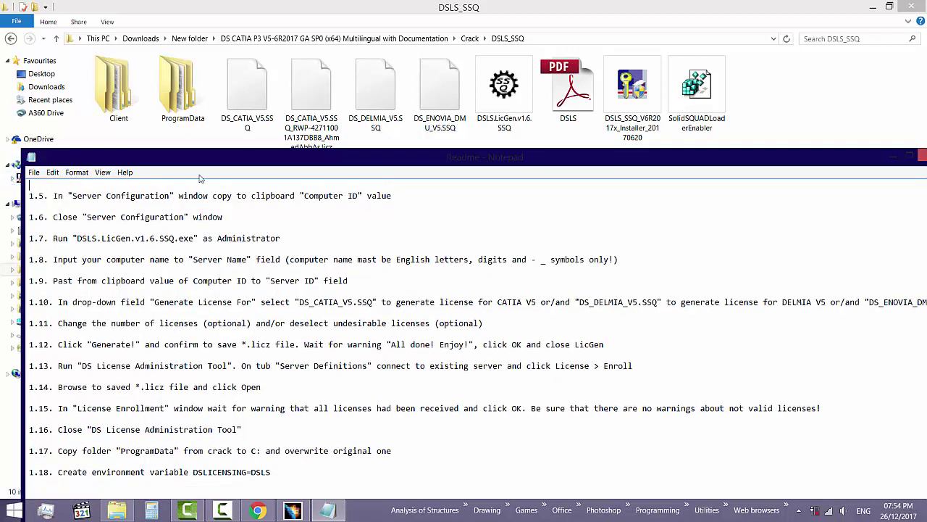
Highlight "Computer ID" in instruction 1.5 and delete that whole instruction from the Readme text
left_click_drag(361, 196, 305, 198)
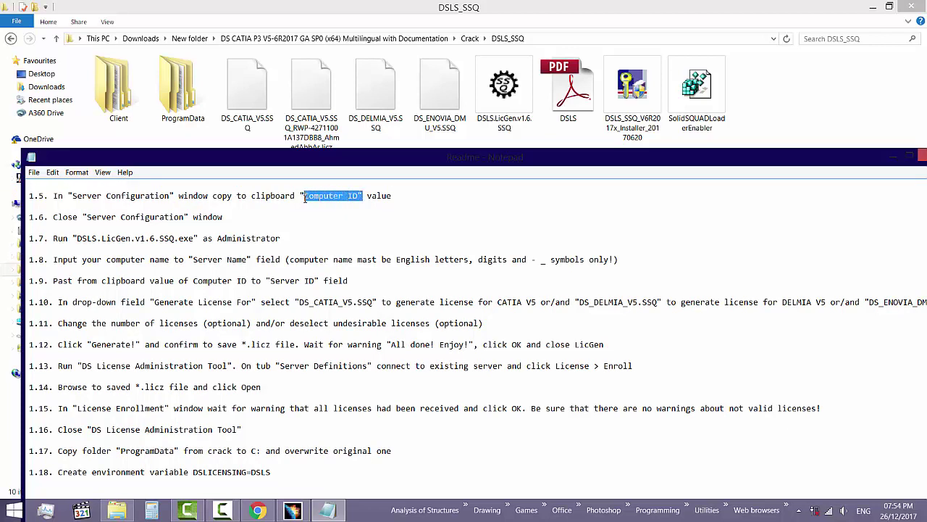
left_click_drag(392, 196, 2, 163)
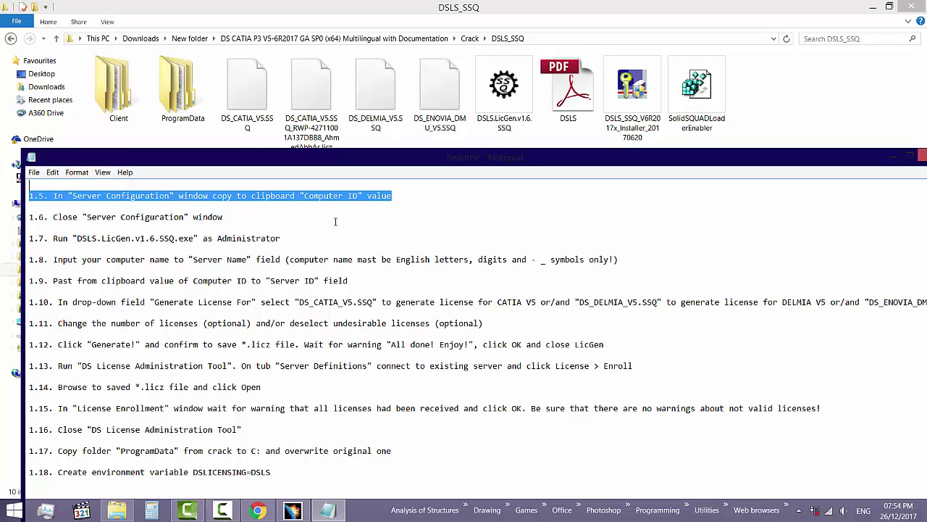
key("Delete")
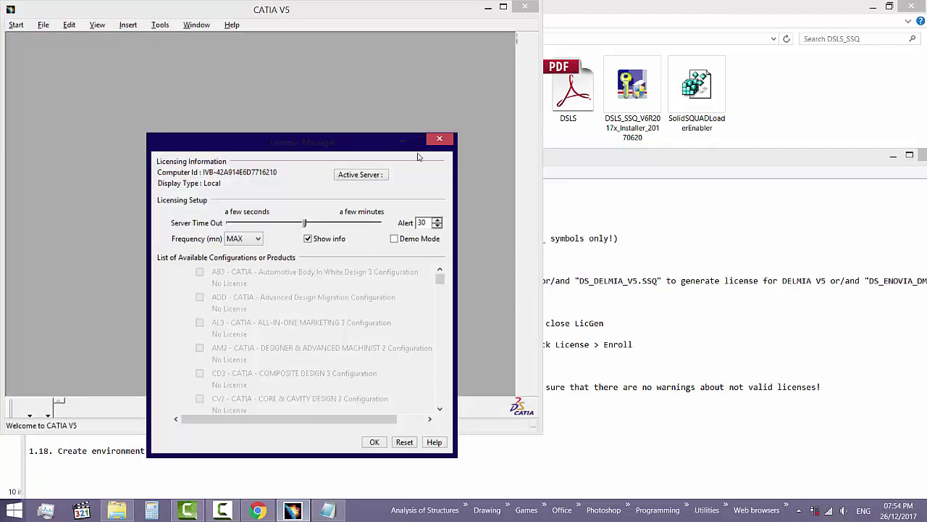
Close CATIA's License Manager, maximize the CATIA window and check which menu commands are available
left_click(439, 139)
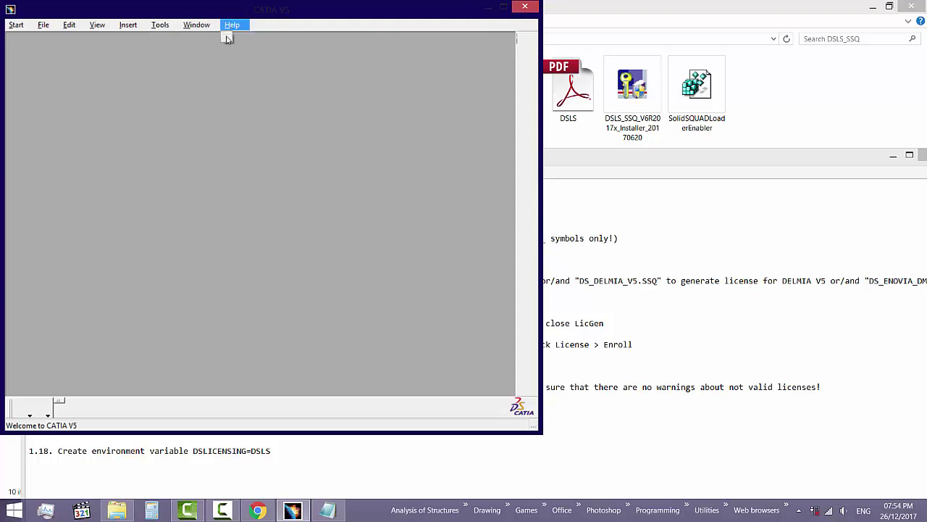
left_click(501, 8)
left_click(155, 20)
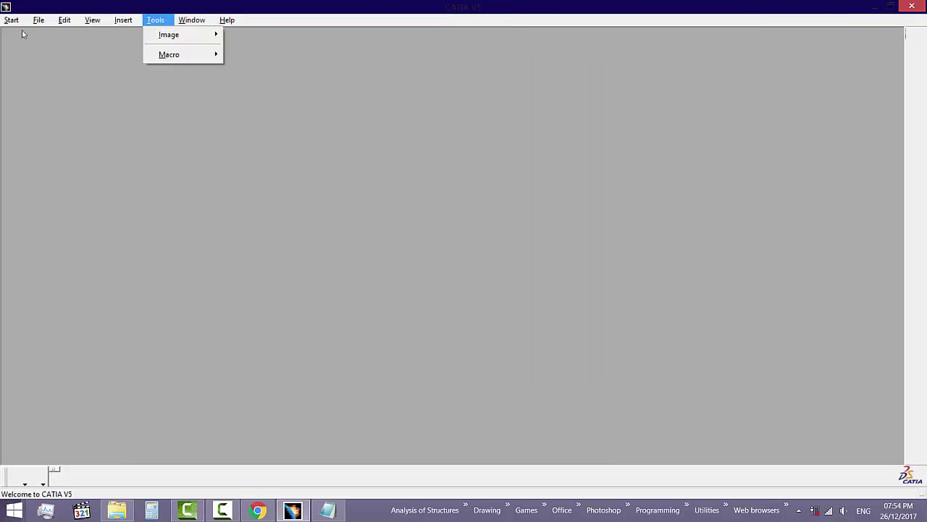
left_click(12, 21)
left_click(21, 20)
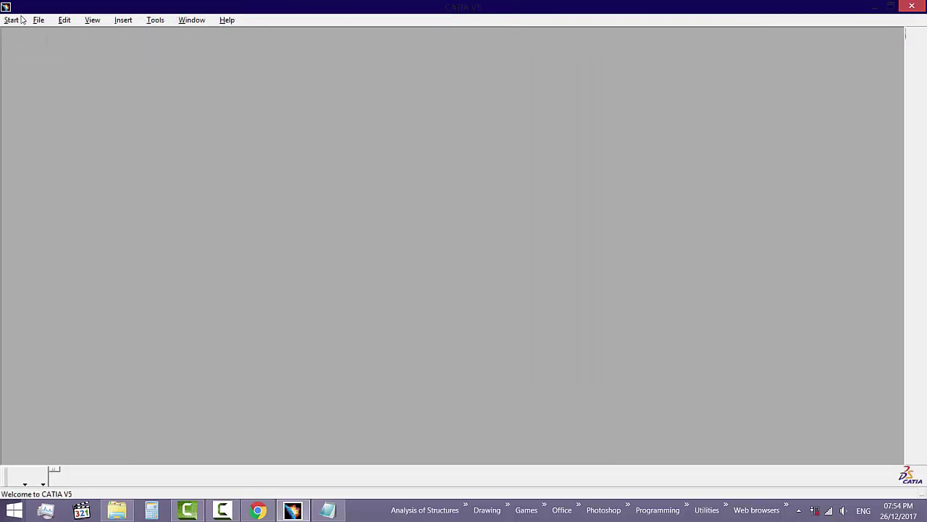
left_click(39, 20)
mouse_move(92, 20)
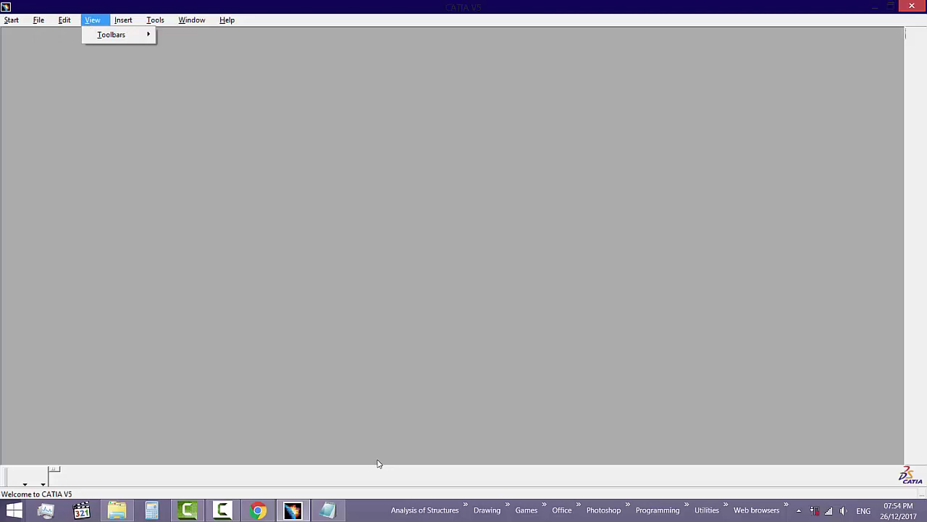
Relaunch CATIA V5, acknowledge the missing license request and close the License Manager without selecting a configuration
right_click(293, 511)
key("Escape")
key("super+Down")
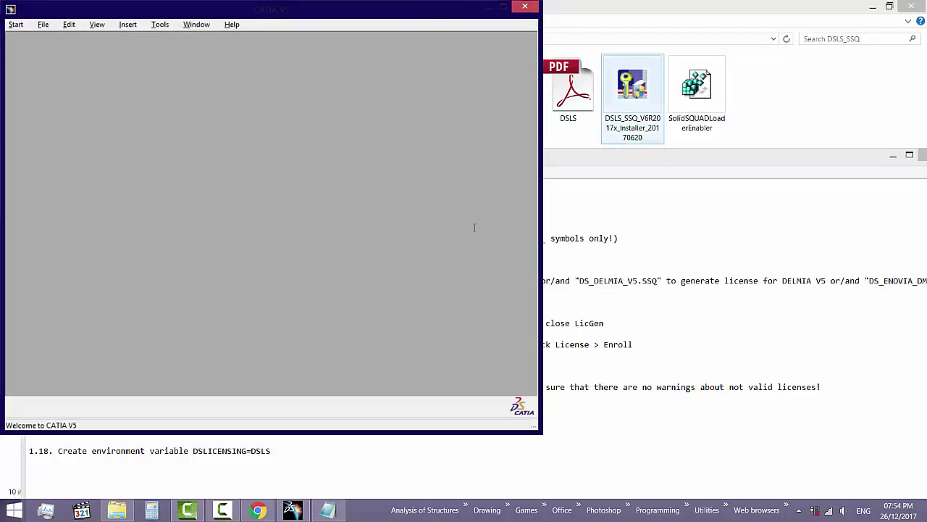
left_click(294, 511)
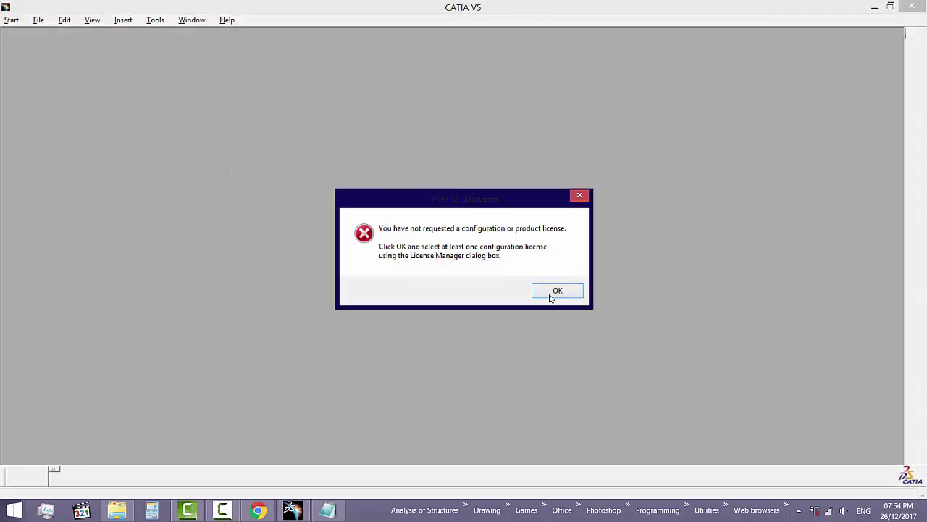
left_click(550, 296)
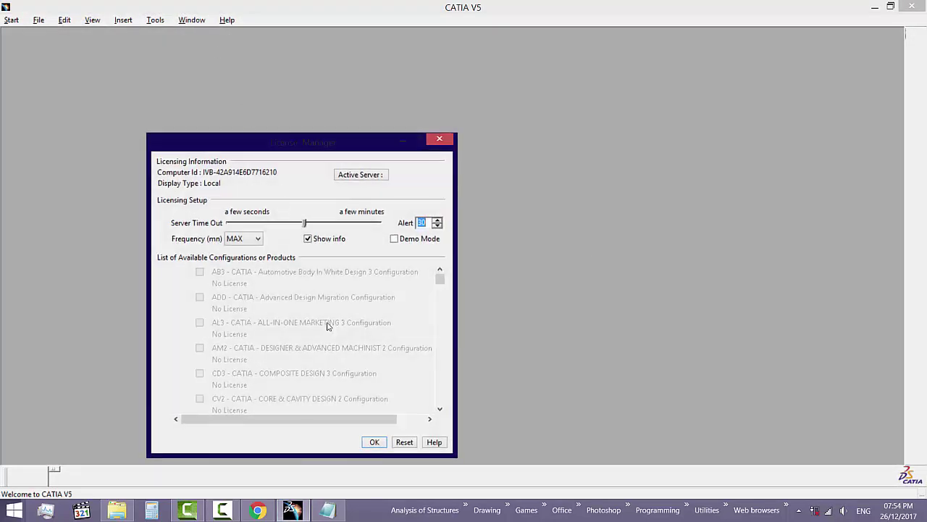
left_click(374, 443)
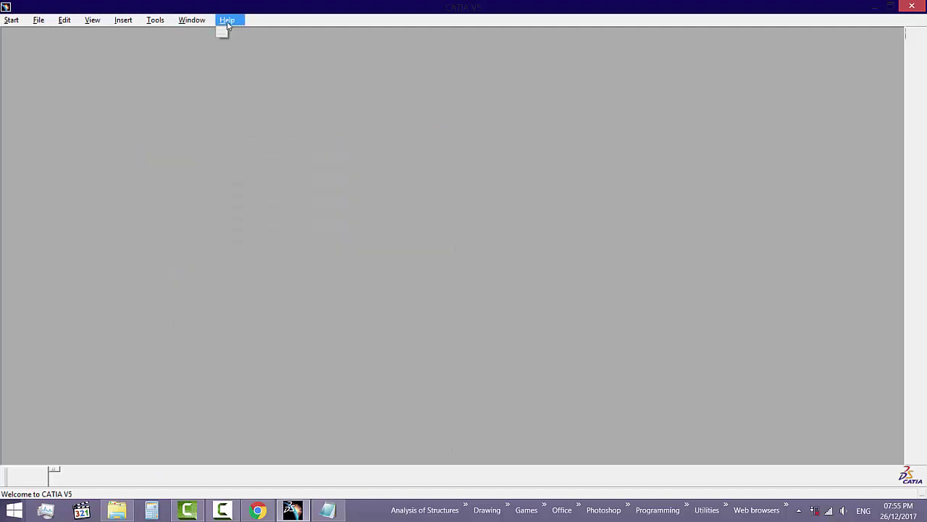